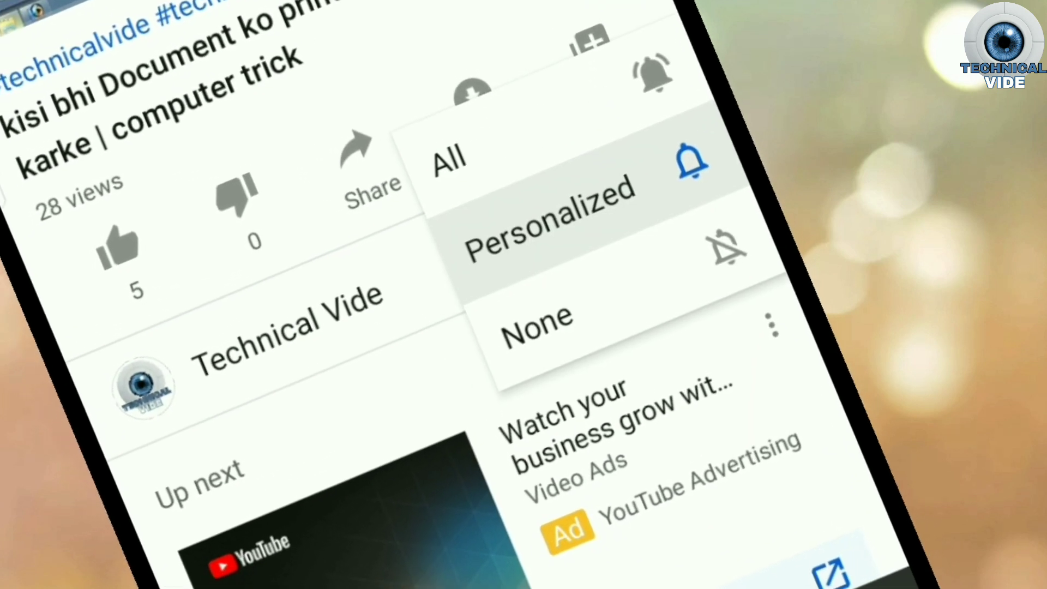
pyautogui.click(444, 158)
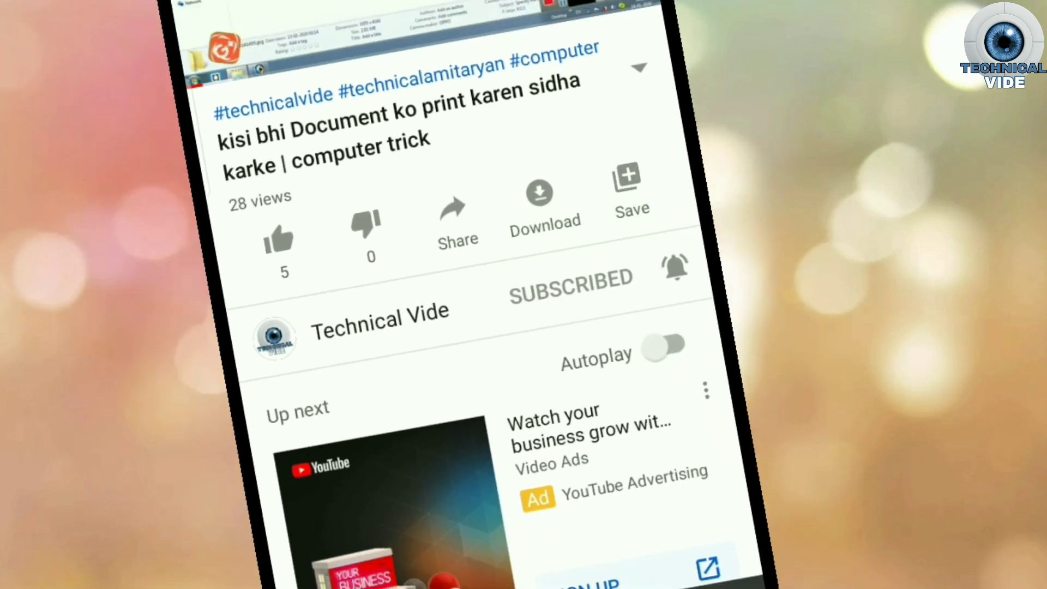
pyautogui.click(141, 234)
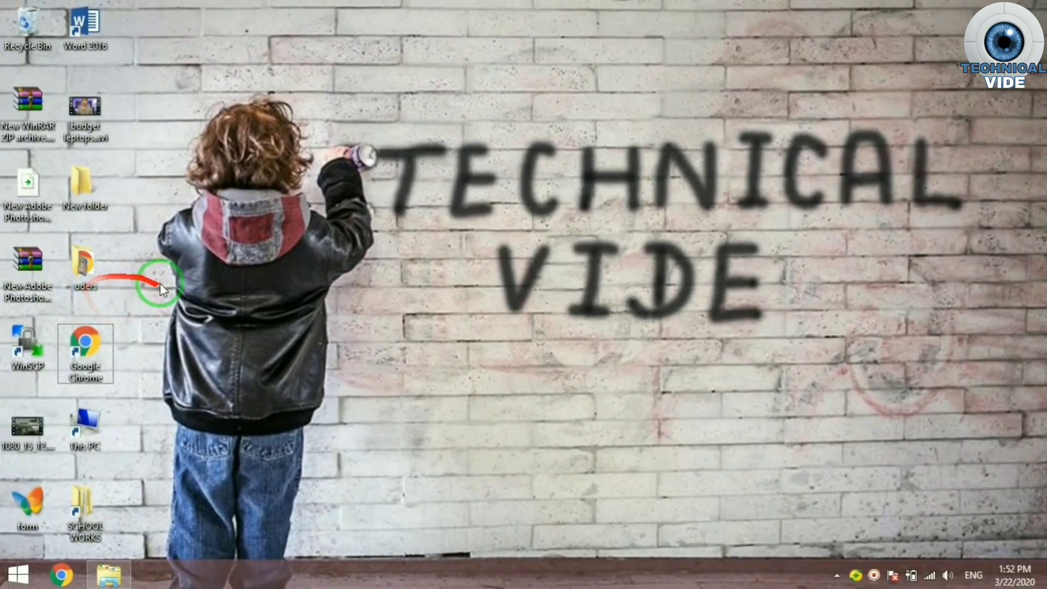
# - Select the uders folder and the Google Chrome and This PC shortcuts on the desktop and cut them
pyautogui.click(84, 256)
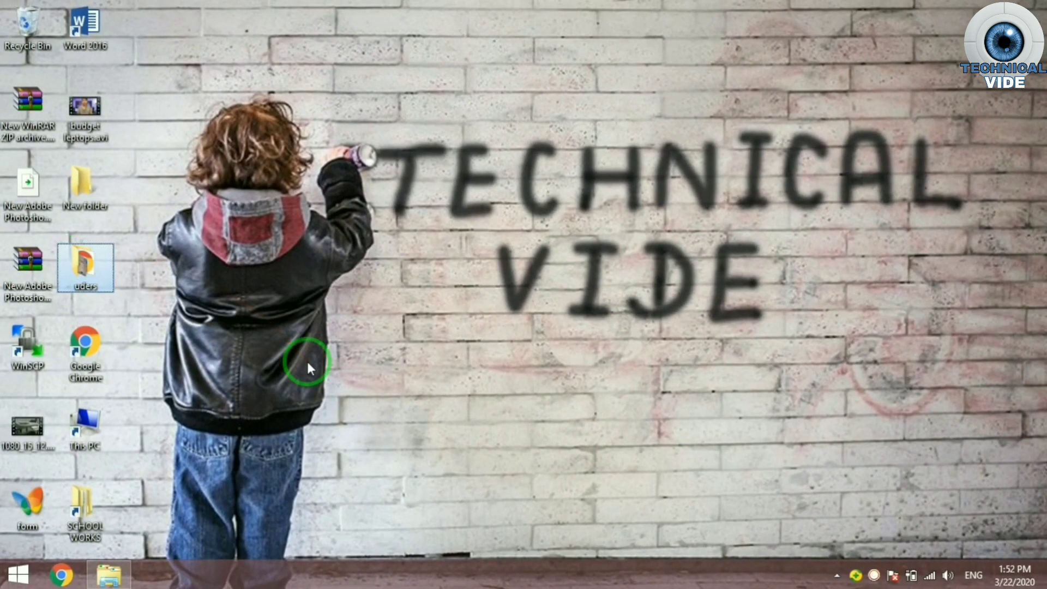
pyautogui.keyDown('ctrl'); pyautogui.click(110, 364); pyautogui.keyUp('ctrl')
pyautogui.keyDown('ctrl'); pyautogui.click(85, 423); pyautogui.keyUp('ctrl')
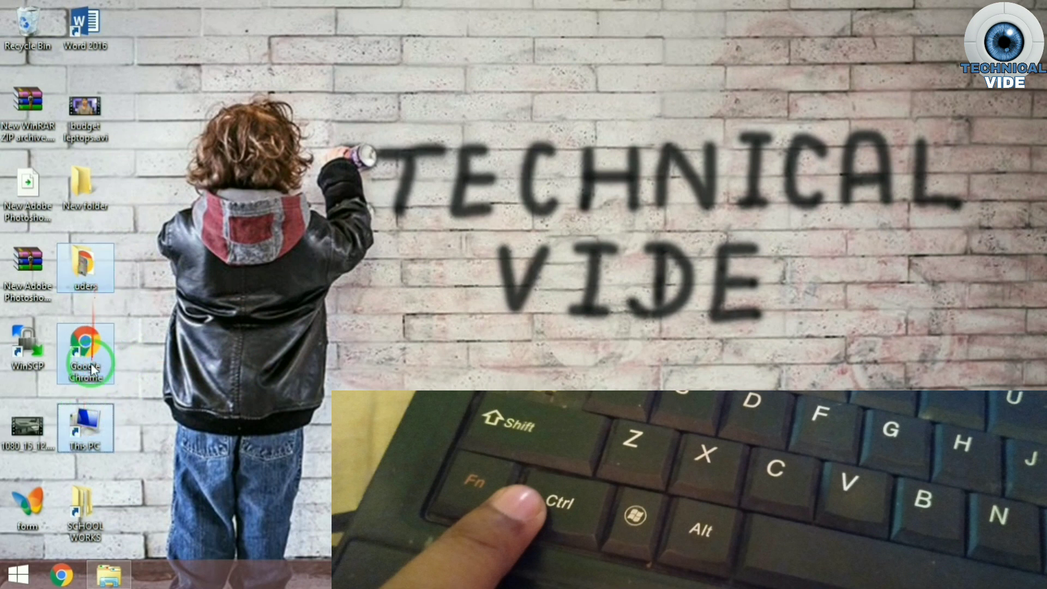
pyautogui.moveTo(82, 257); pyautogui.dragTo(89, 376)
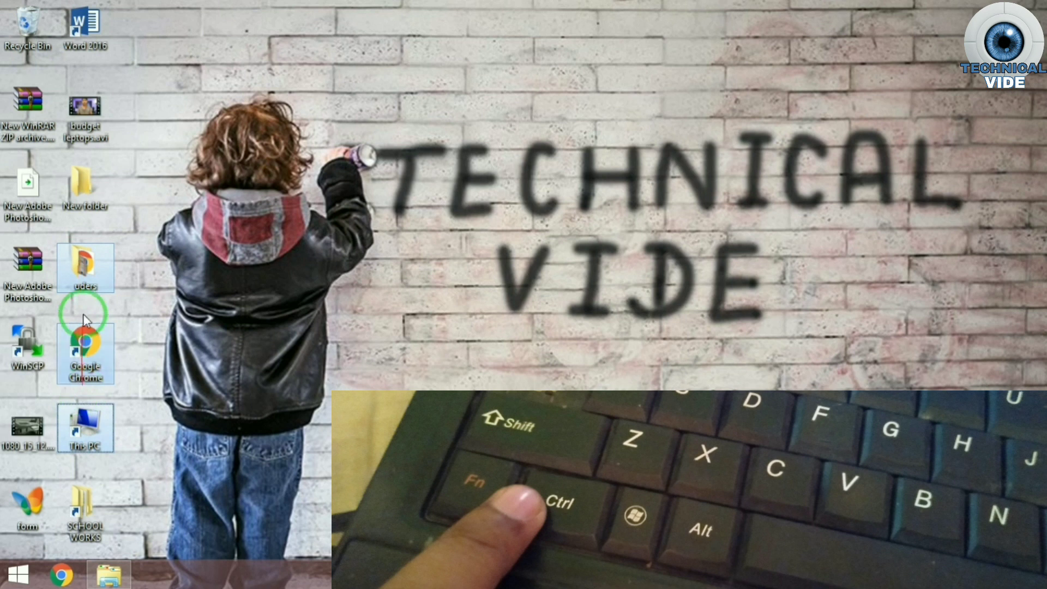
pyautogui.moveTo(85, 275)
pyautogui.mouseDown()
pyautogui.moveTo(201, 331)
pyautogui.moveTo(142, 263)
pyautogui.moveTo(77, 268)
pyautogui.mouseUp()
pyautogui.rightClick(77, 269)
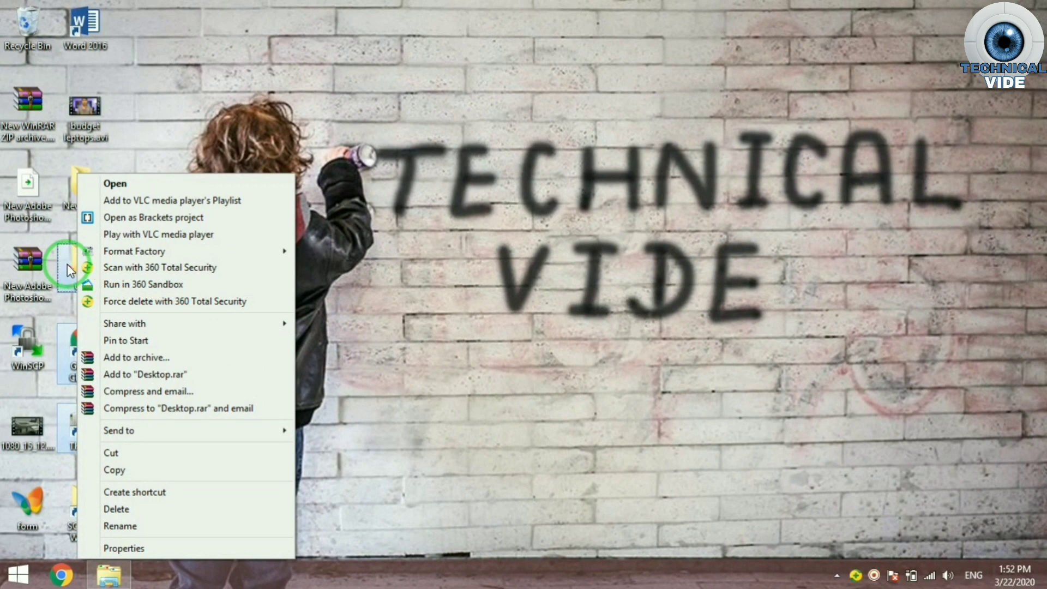
pyautogui.click(67, 264)
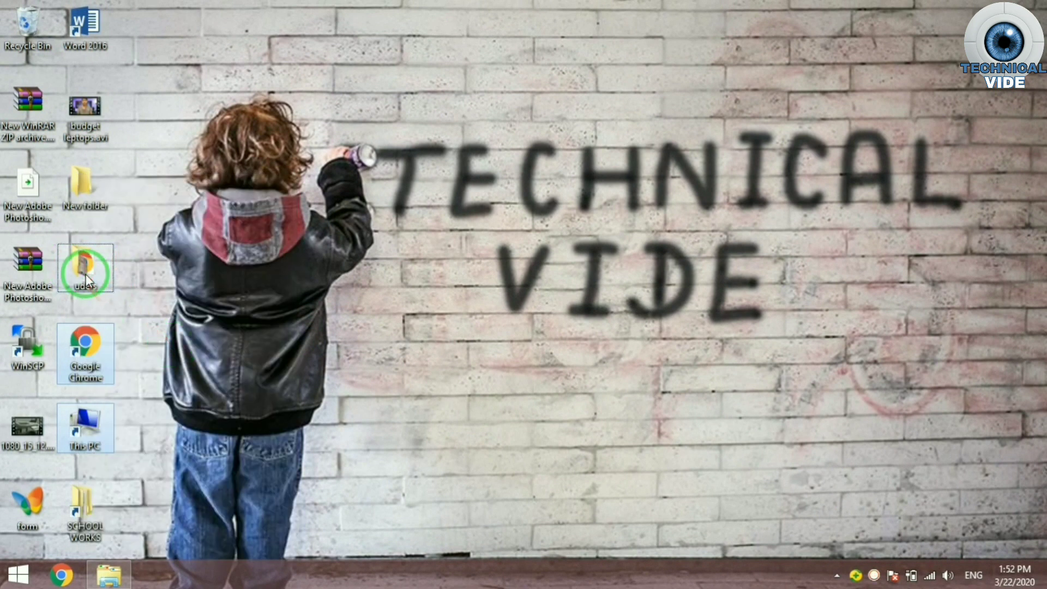
pyautogui.moveTo(85, 274); pyautogui.dragTo(257, 313)
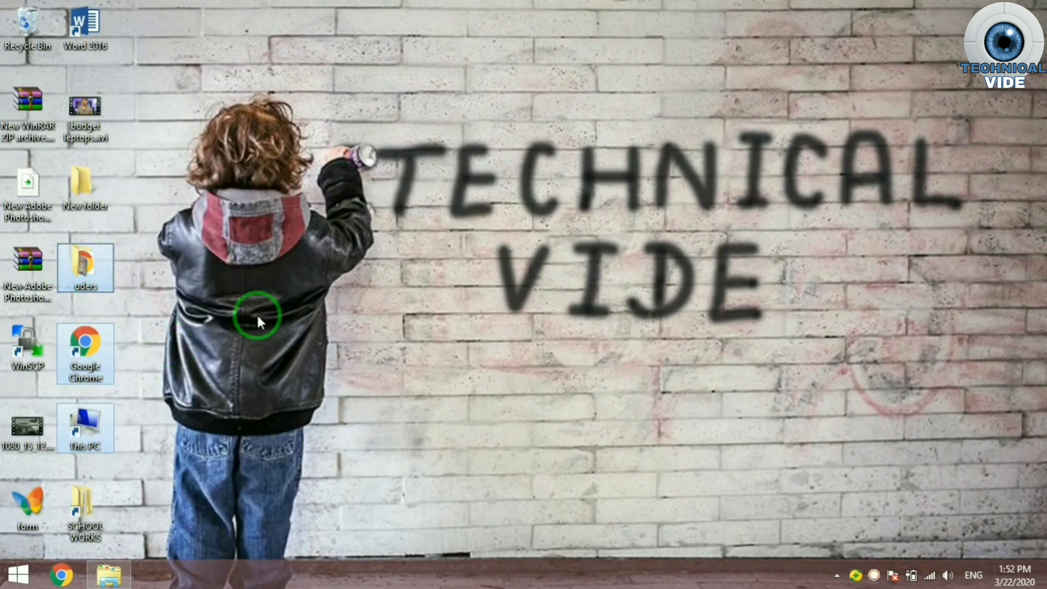
pyautogui.moveTo(174, 246)
pyautogui.mouseDown()
pyautogui.moveTo(158, 236)
pyautogui.moveTo(140, 272)
pyautogui.mouseUp()
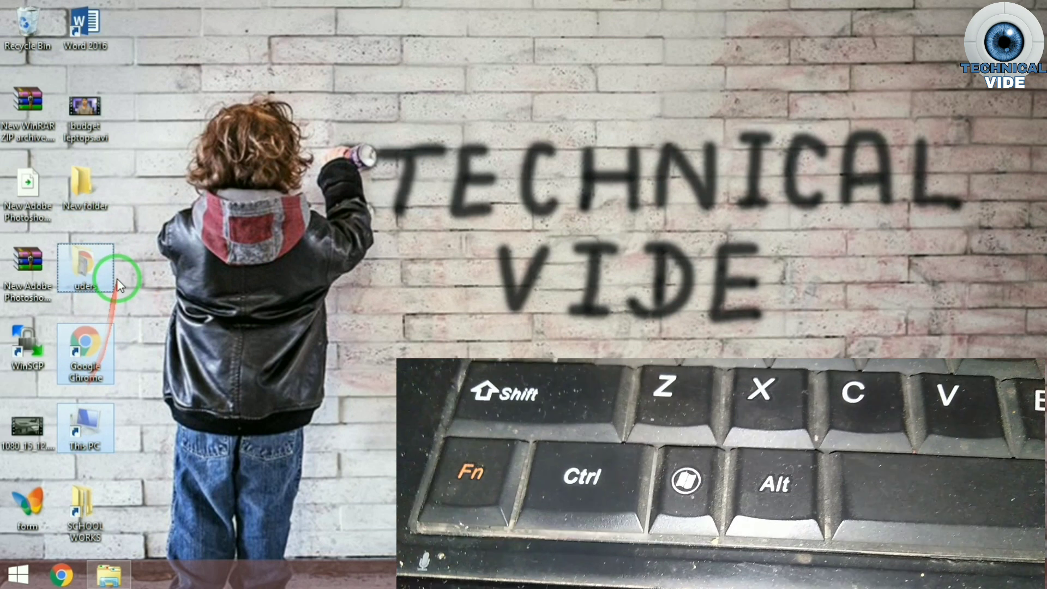
# - Open New folder from the desktop in a maximized window and paste the three cut items into it
pyautogui.click(94, 186)
pyautogui.doubleClick(95, 186)
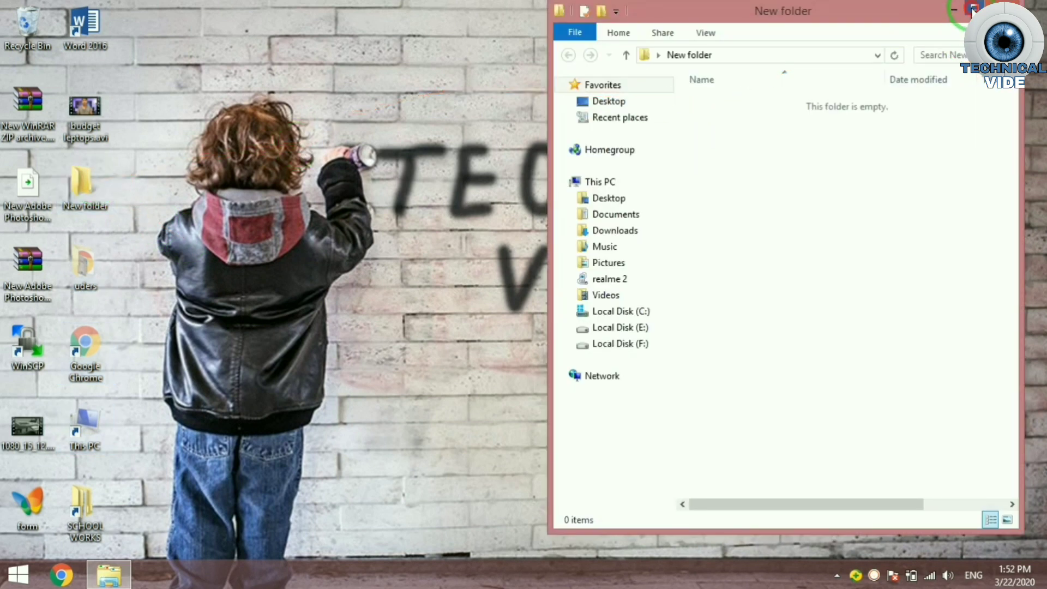
pyautogui.click(973, 9)
pyautogui.moveTo(397, 254); pyautogui.dragTo(387, 159)
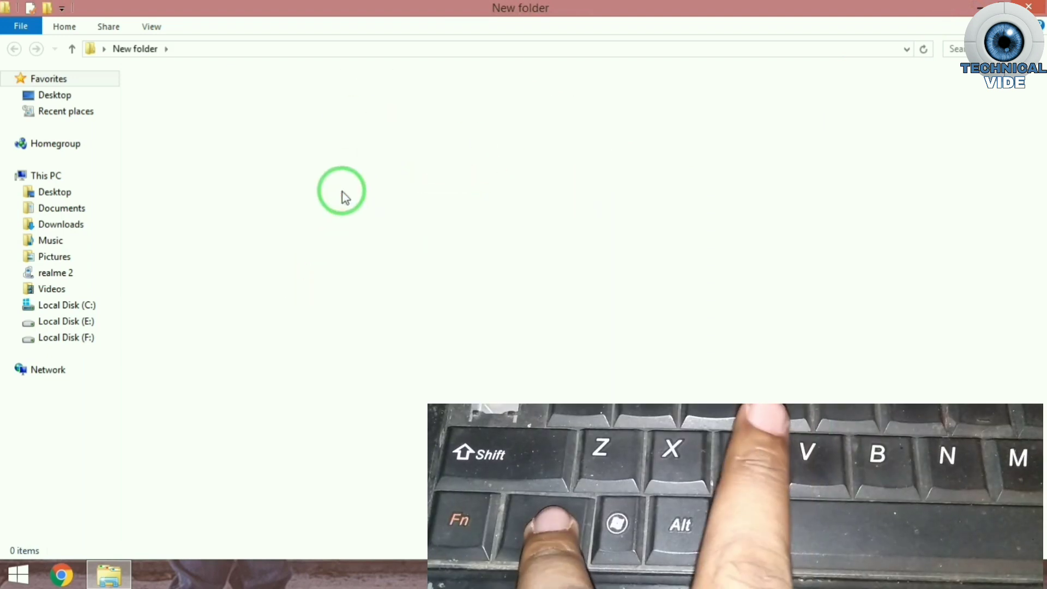
pyautogui.hotkey('ctrl', 'v')
pyautogui.click(257, 197)
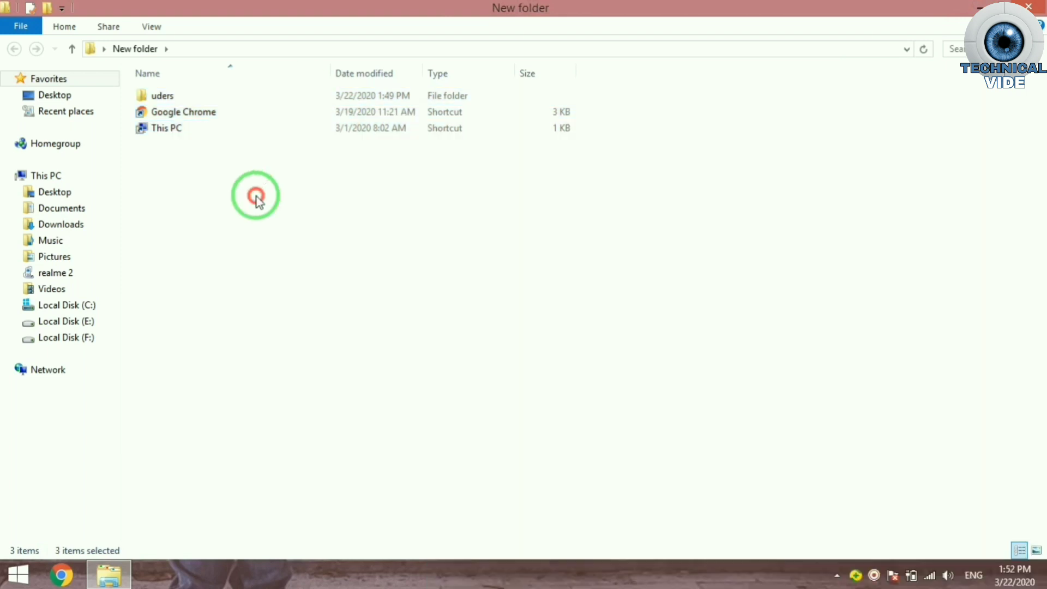
# - Copy uders, Google Chrome and This PC from New folder to the desktop and place uders directly below New folder
pyautogui.moveTo(465, 240); pyautogui.dragTo(229, 38)
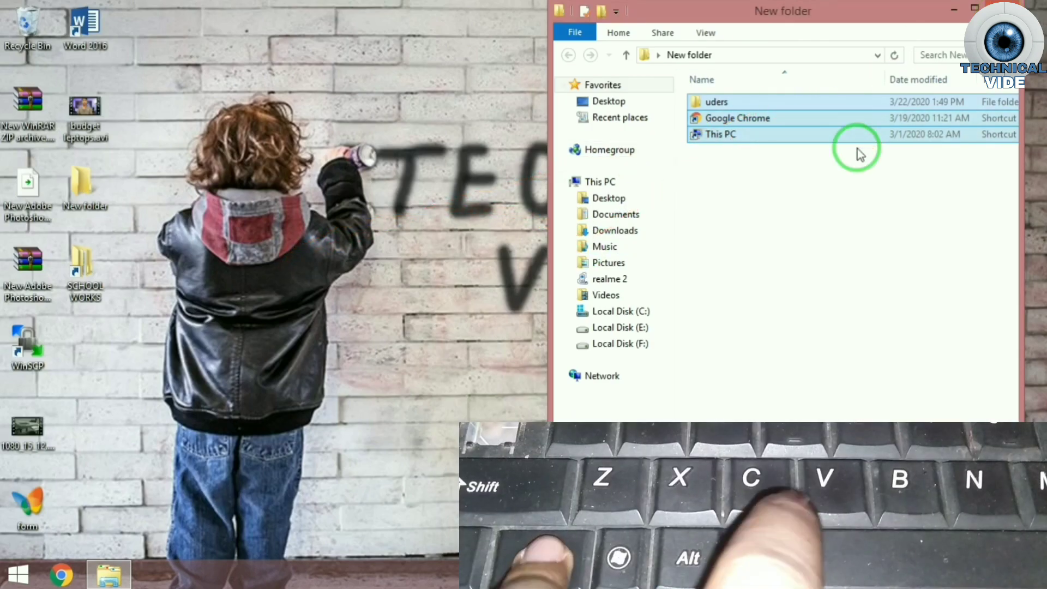
pyautogui.hotkey('ctrl', 'c')
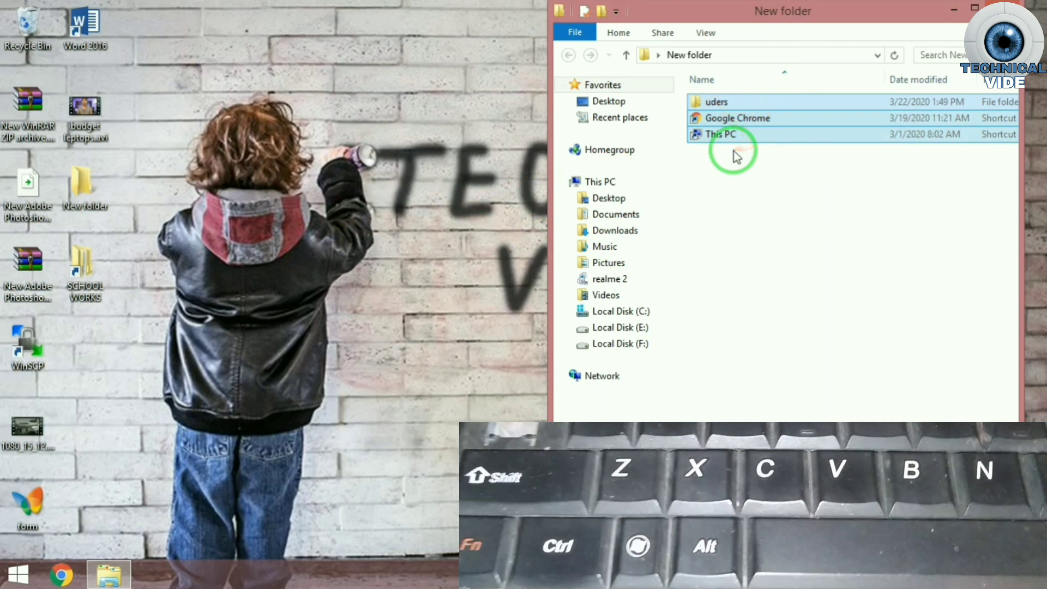
pyautogui.click(253, 318)
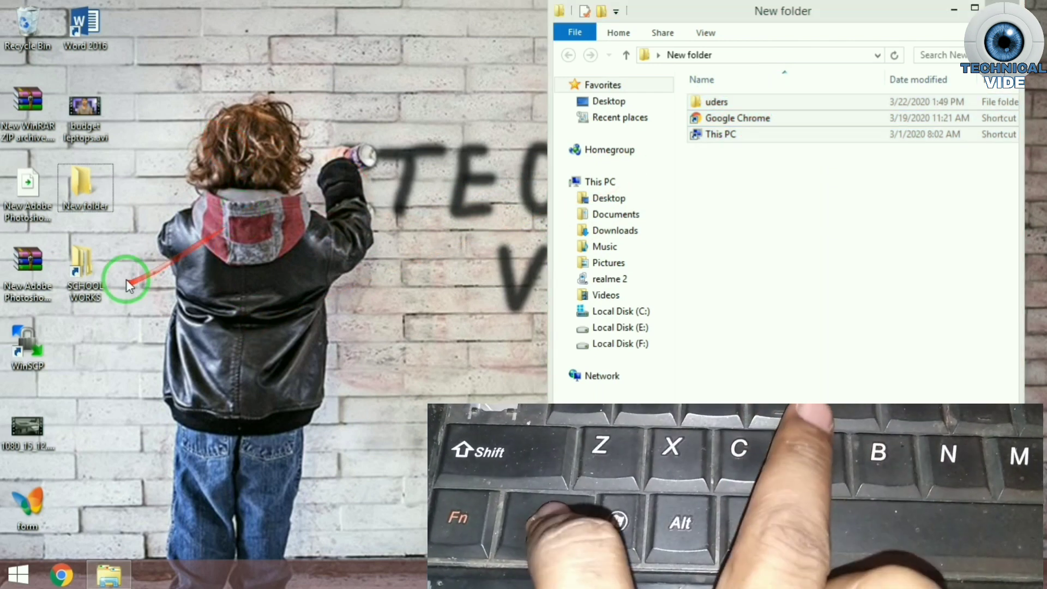
pyautogui.hotkey('ctrl', 'v')
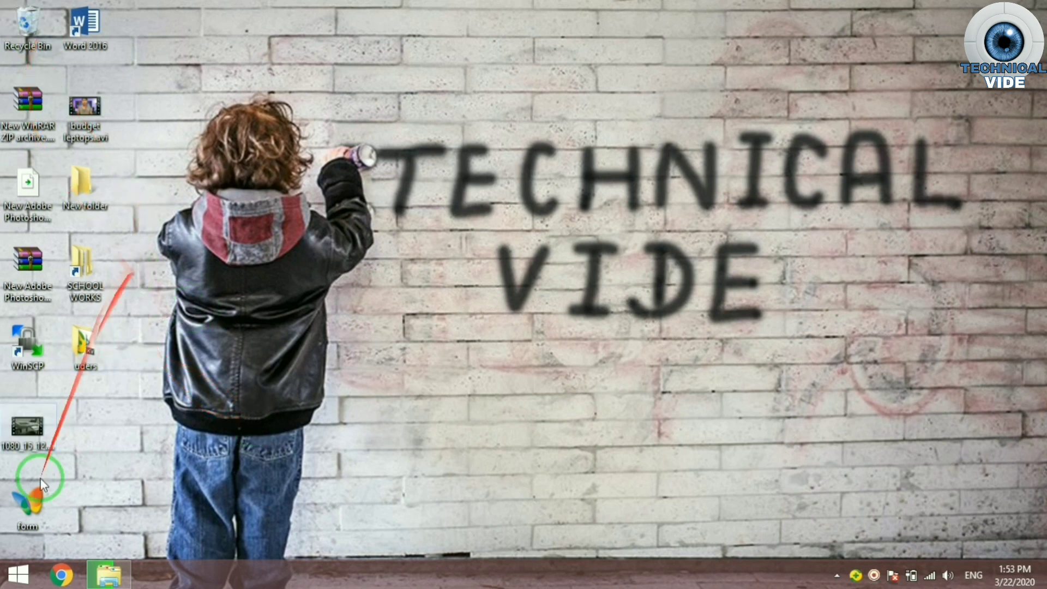
pyautogui.moveTo(86, 349); pyautogui.dragTo(101, 306)
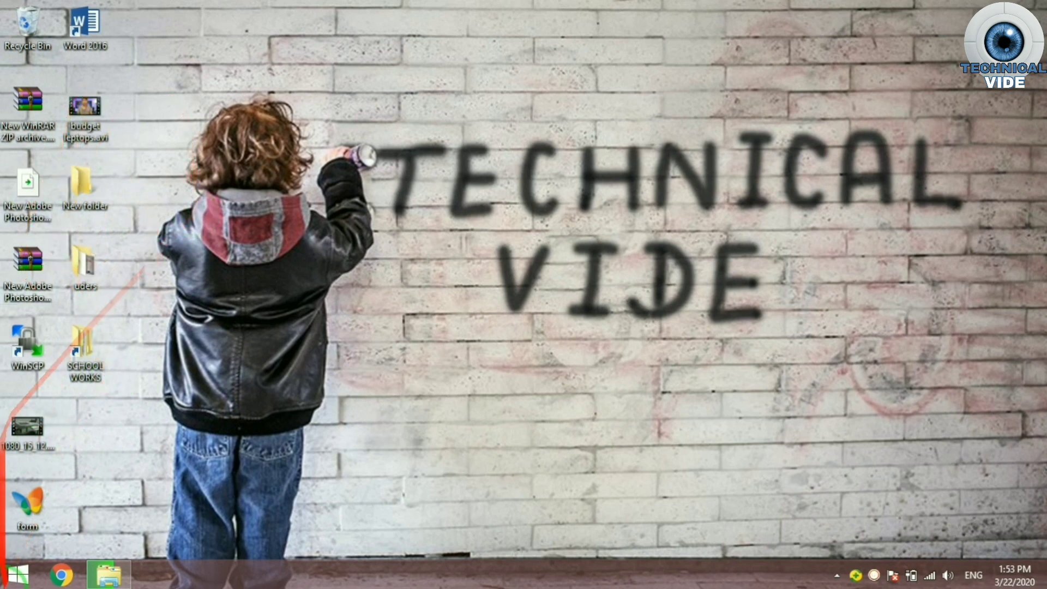
# - Search the computer for "my pc" and open This PC in a maximized window
pyautogui.click(18, 578)
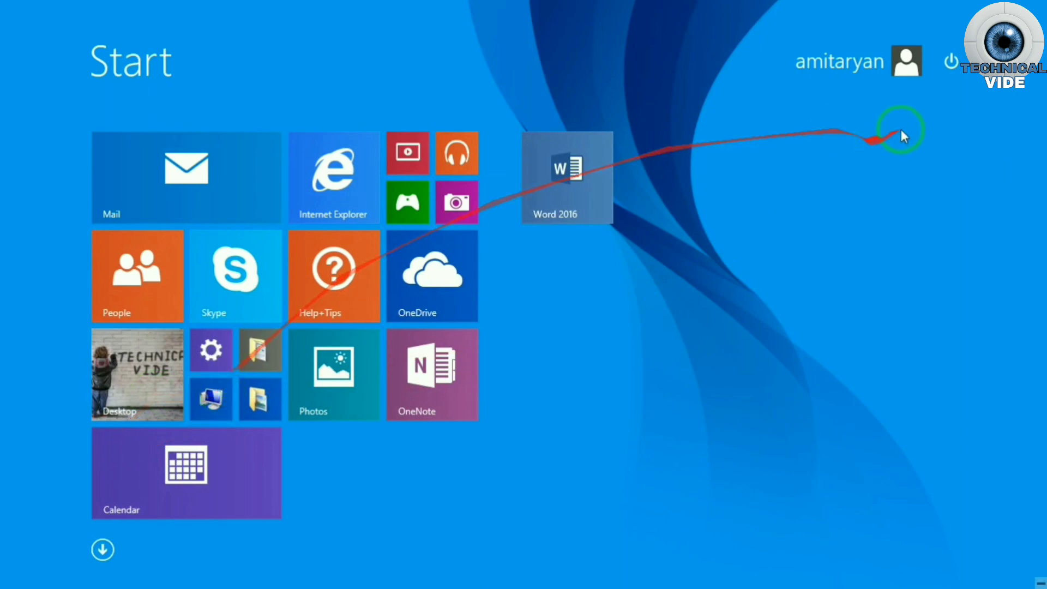
pyautogui.click(982, 61)
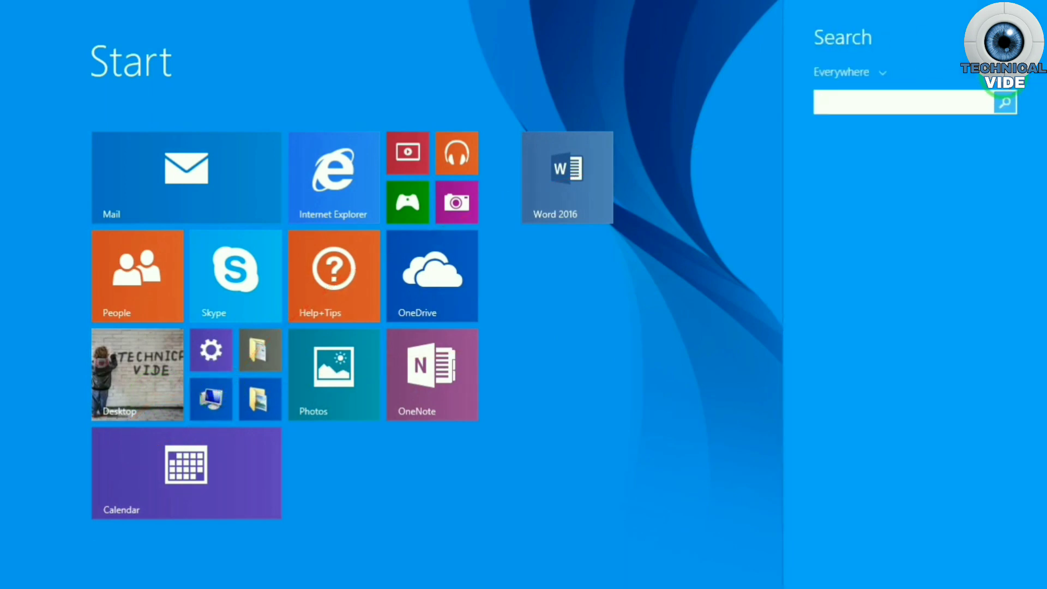
pyautogui.write('chrome')
pyautogui.hotkey('ctrl', 'a')
pyautogui.press('BackSpace')
pyautogui.write('my pc')
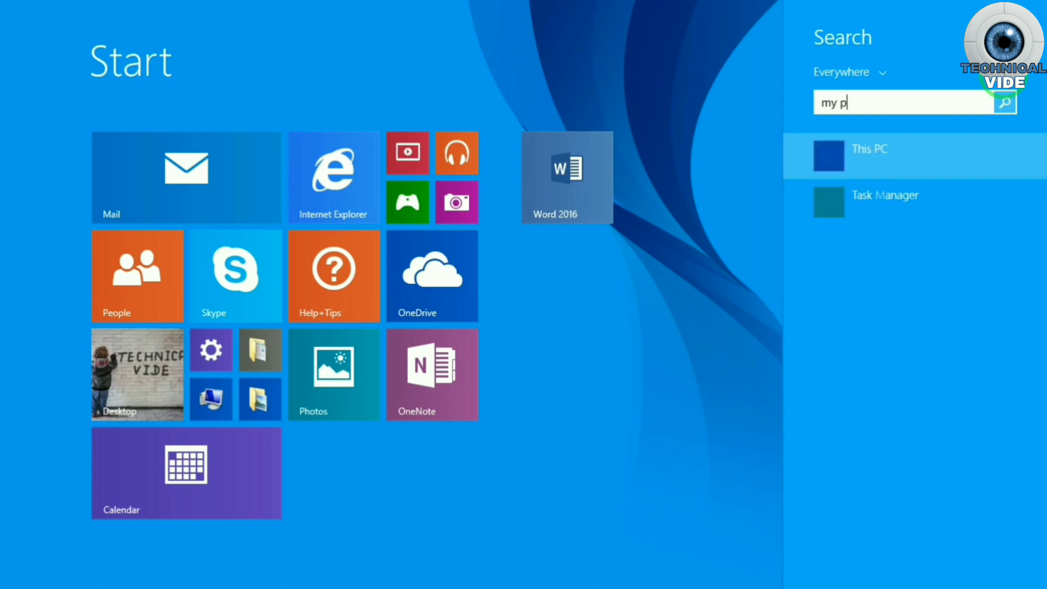
pyautogui.click(886, 161)
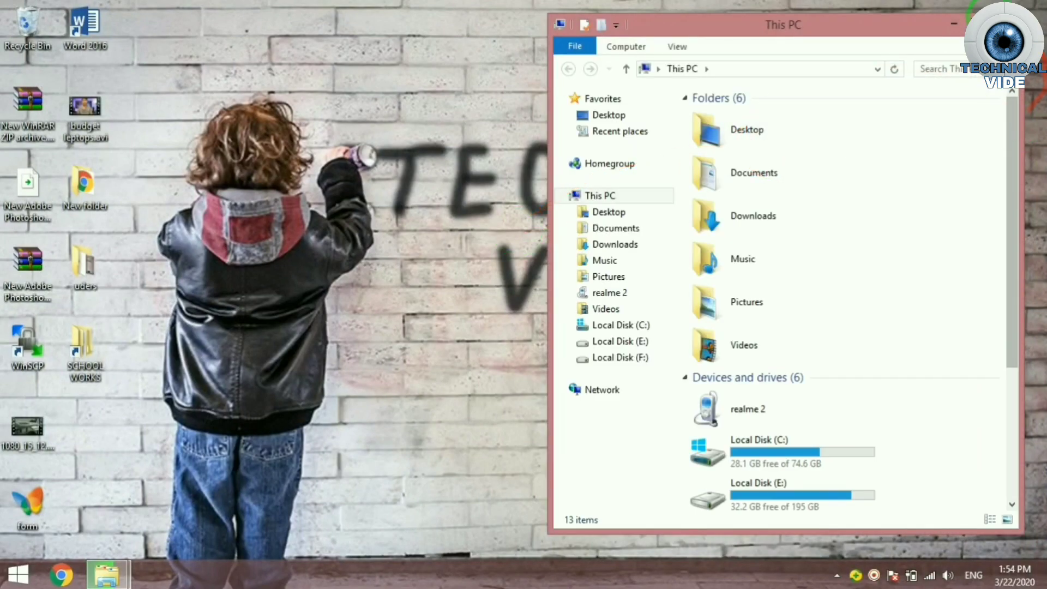
pyautogui.click(971, 24)
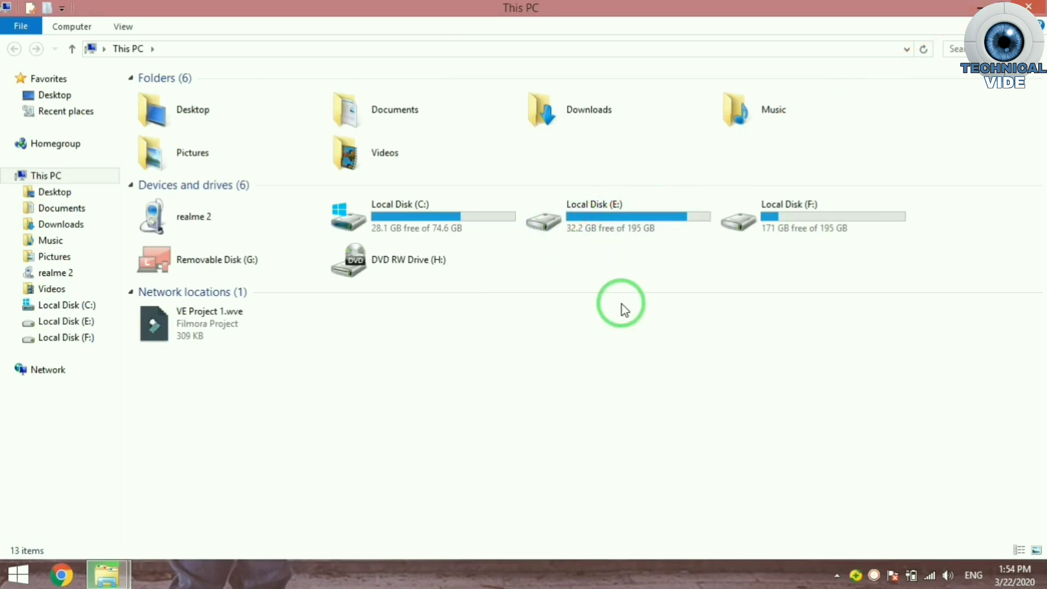
# - Point out the DVD RW drive, and open the shares remote folder inside softweres on Local Disk (E:)
pyautogui.click(369, 265)
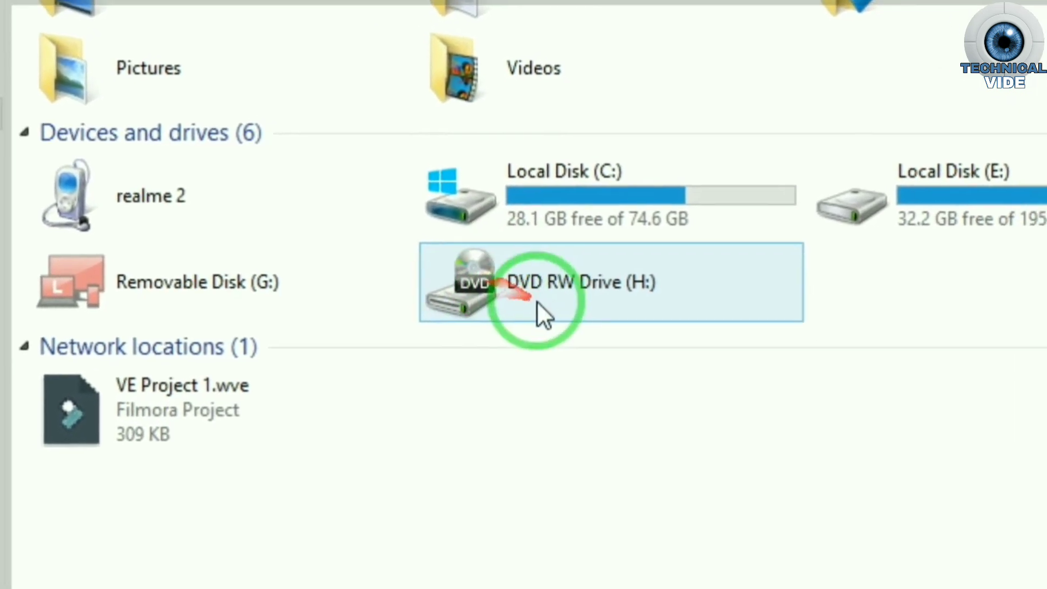
pyautogui.click(860, 326)
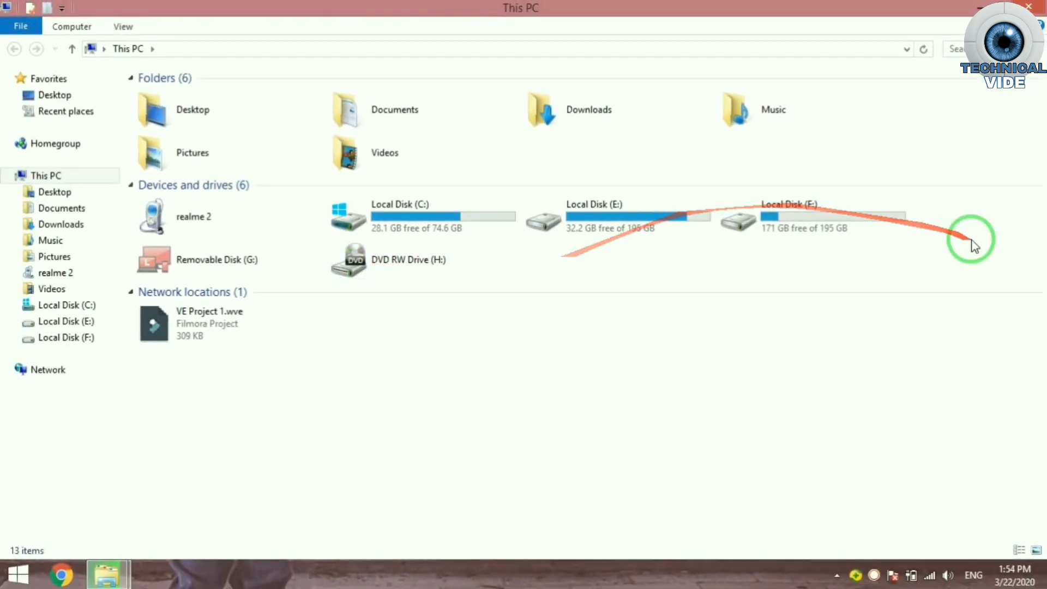
pyautogui.click(664, 214)
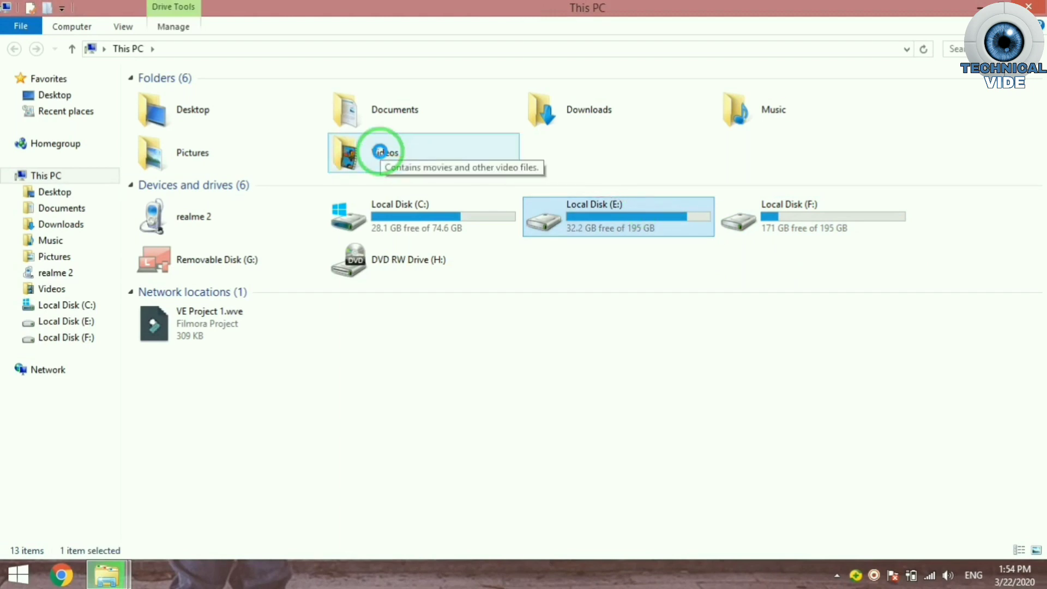
pyautogui.doubleClick(554, 229)
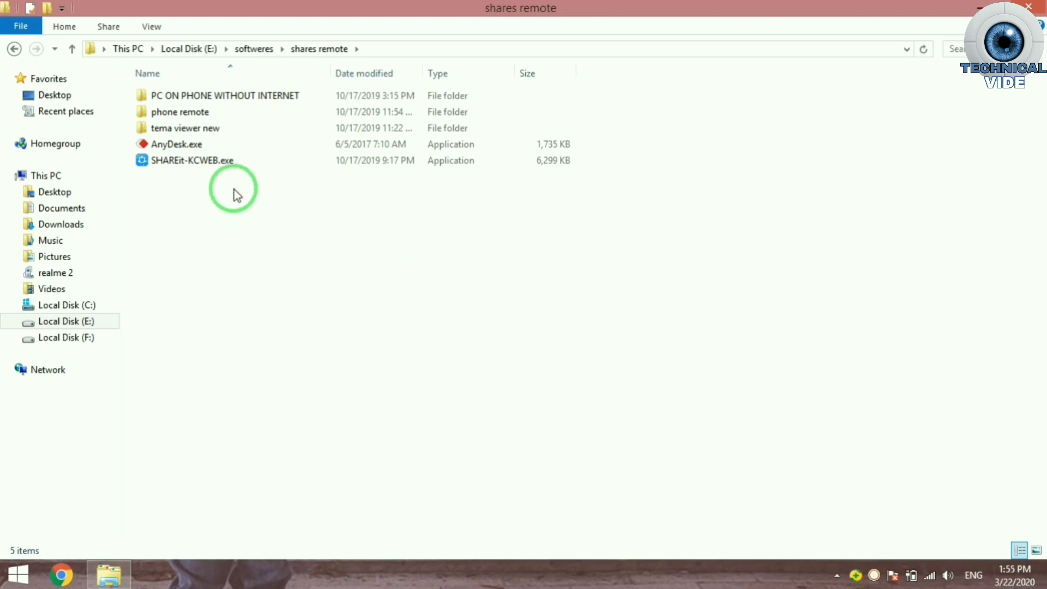
# - Install SHAREit from SHAREit-KCWEB.exe, accepting the license and keeping the default destination folder, the desktop shortcut and launch on finish
pyautogui.click(205, 163)
pyautogui.click(199, 164)
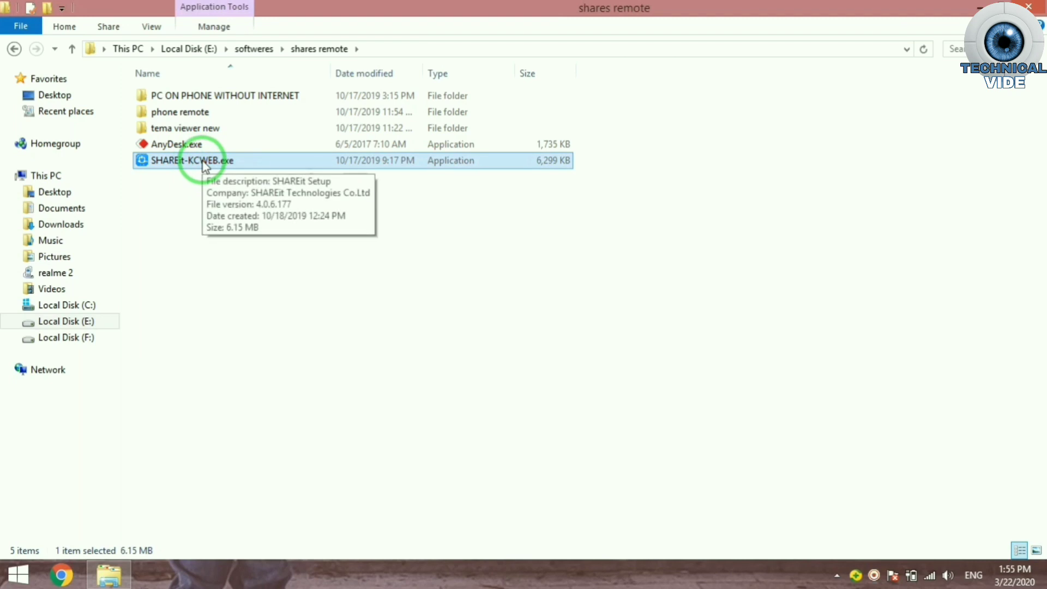
pyautogui.doubleClick(203, 162)
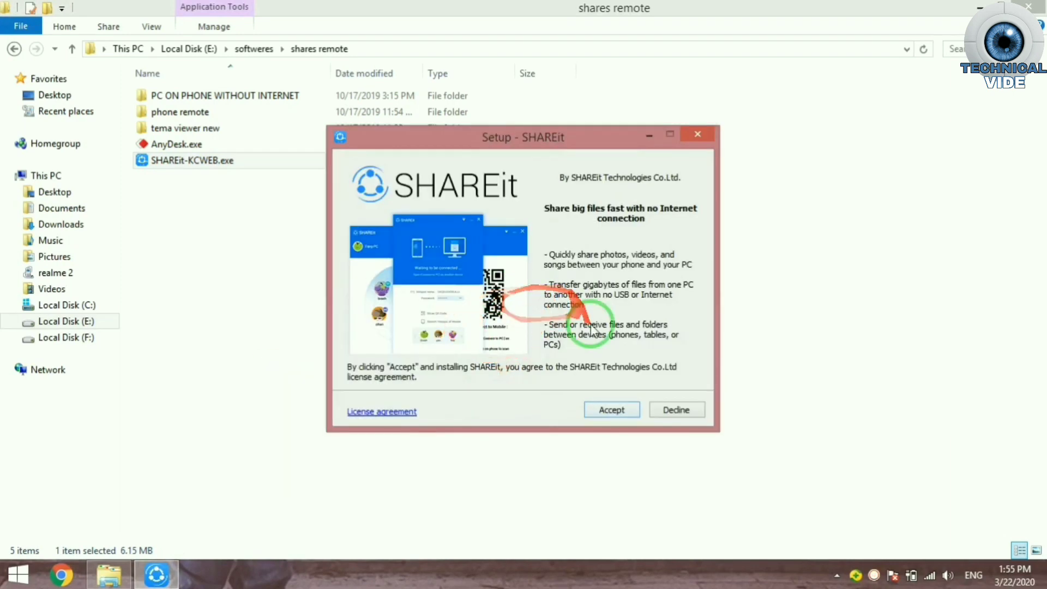
pyautogui.click(621, 410)
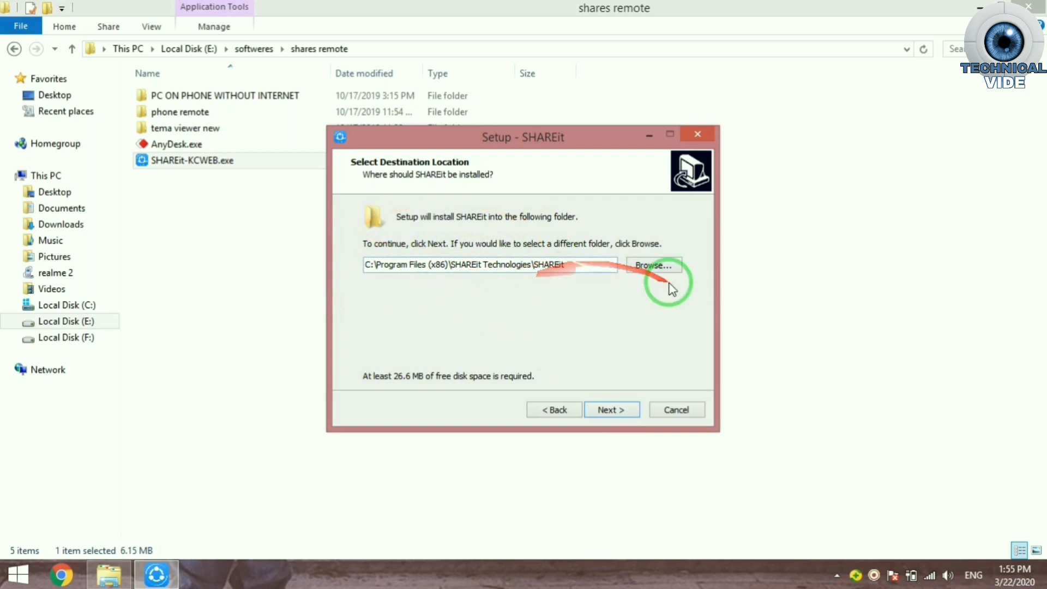
pyautogui.click(610, 410)
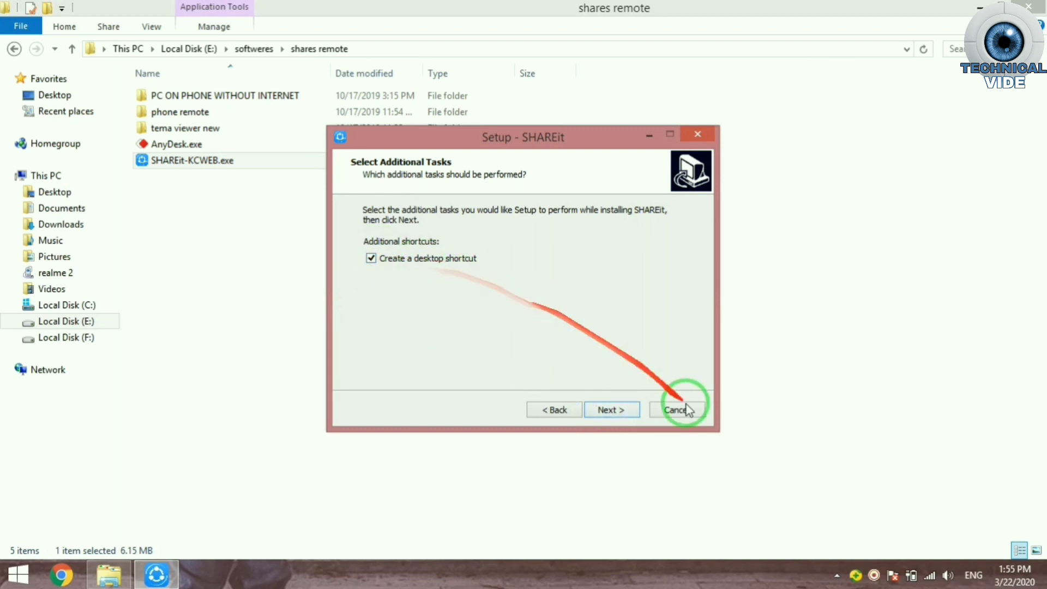
pyautogui.click(611, 410)
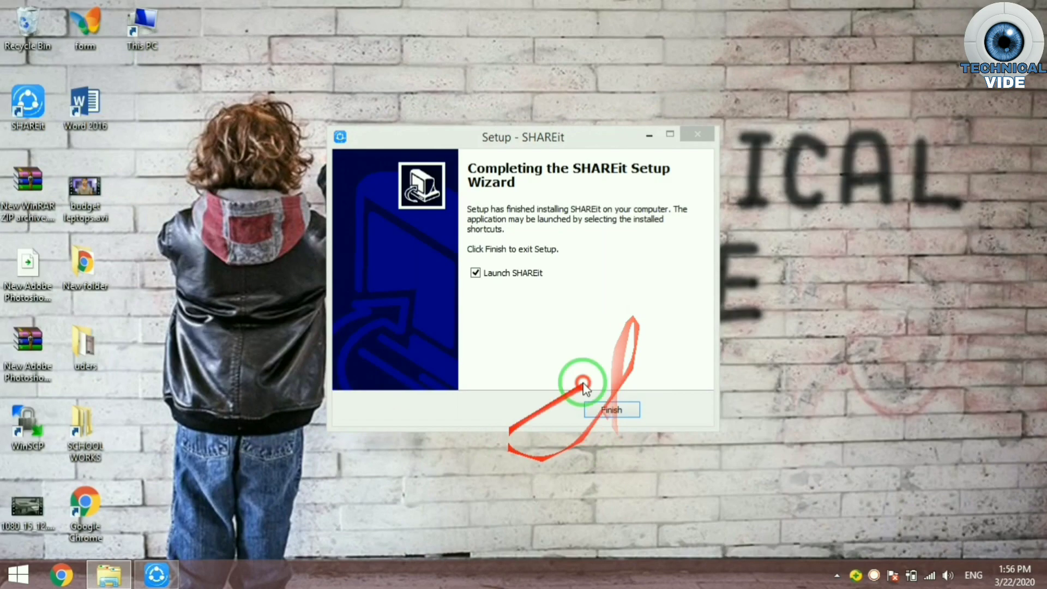
pyautogui.click(613, 410)
# - Start SHAREit from its desktop shortcut and close the shares remote folder window
pyautogui.doubleClick(28, 104)
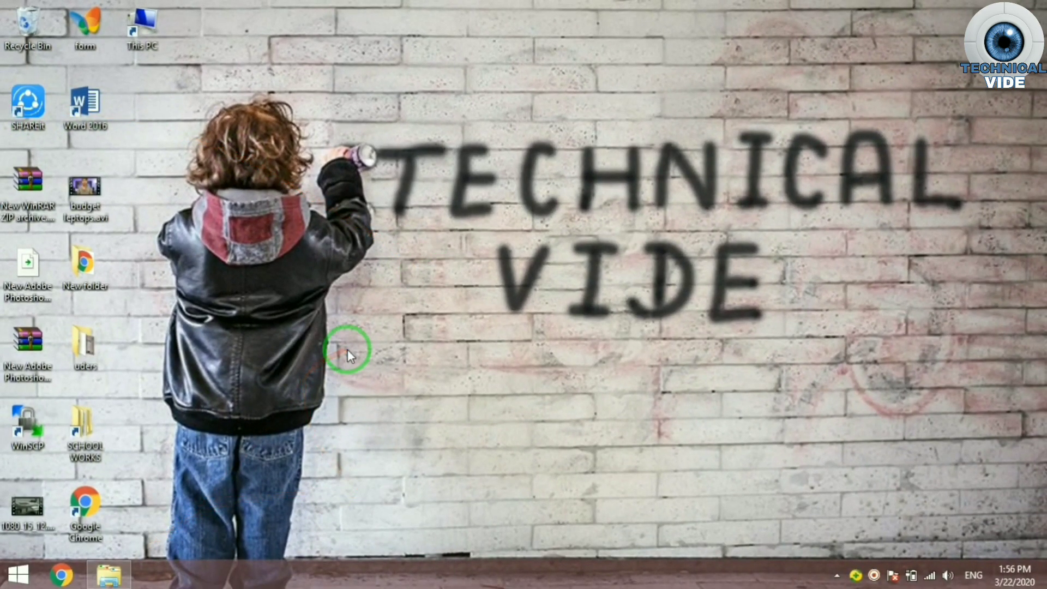
pyautogui.click(109, 574)
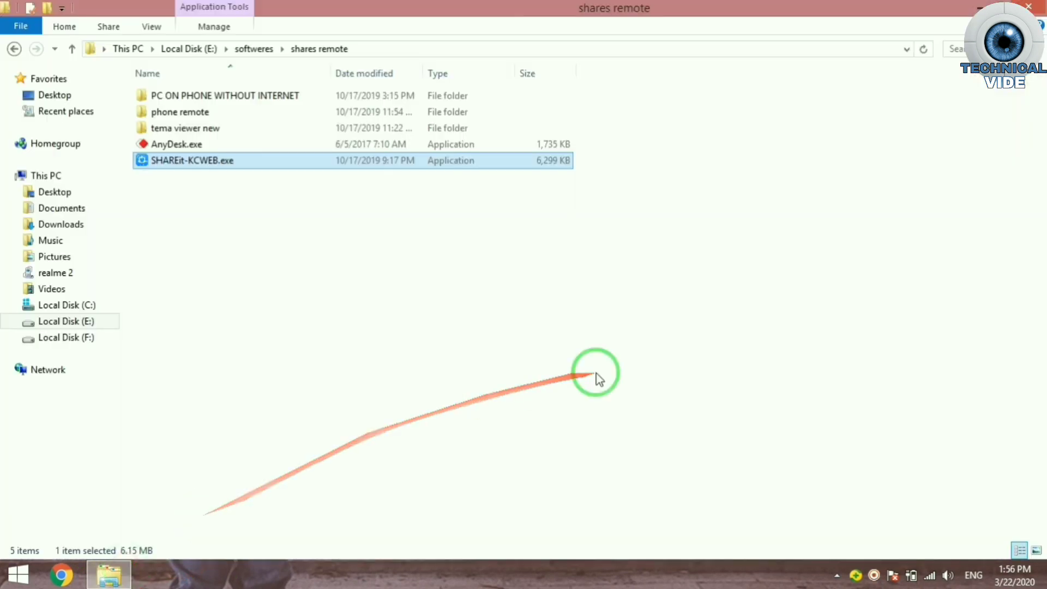
pyautogui.click(1029, 5)
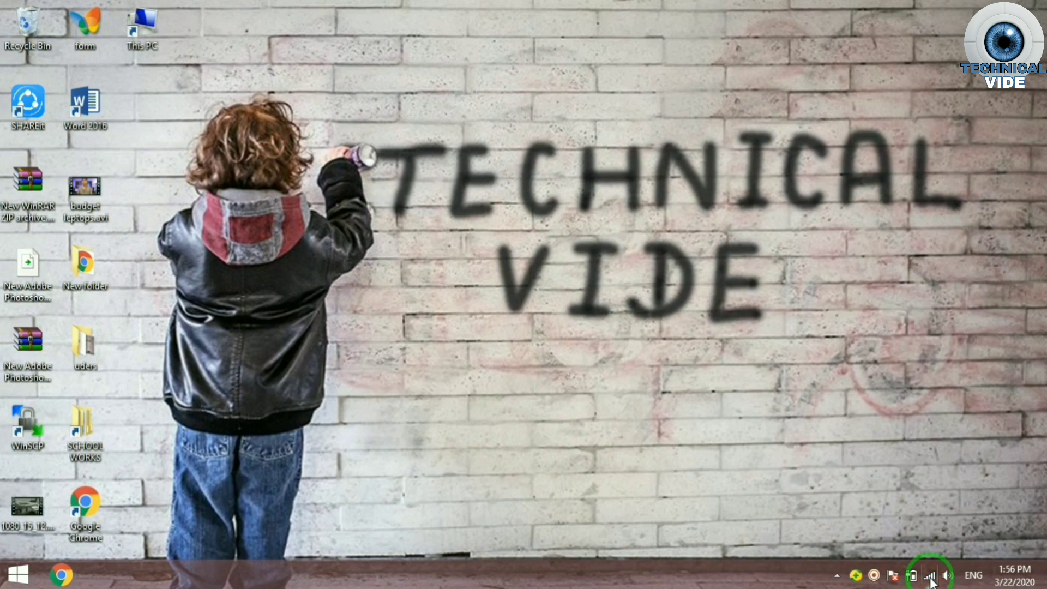
# - Display the list of Wi-Fi networks to check the computer's connection
pyautogui.click(930, 577)
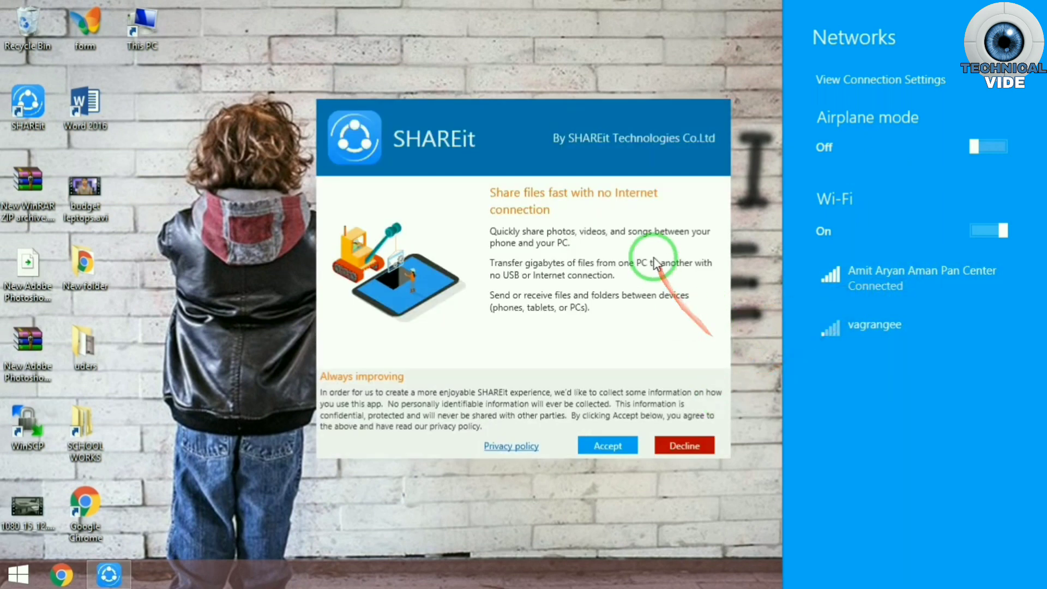
# - Decline SHAREit's data collection terms and open Google Chrome from its desktop shortcut
pyautogui.click(685, 445)
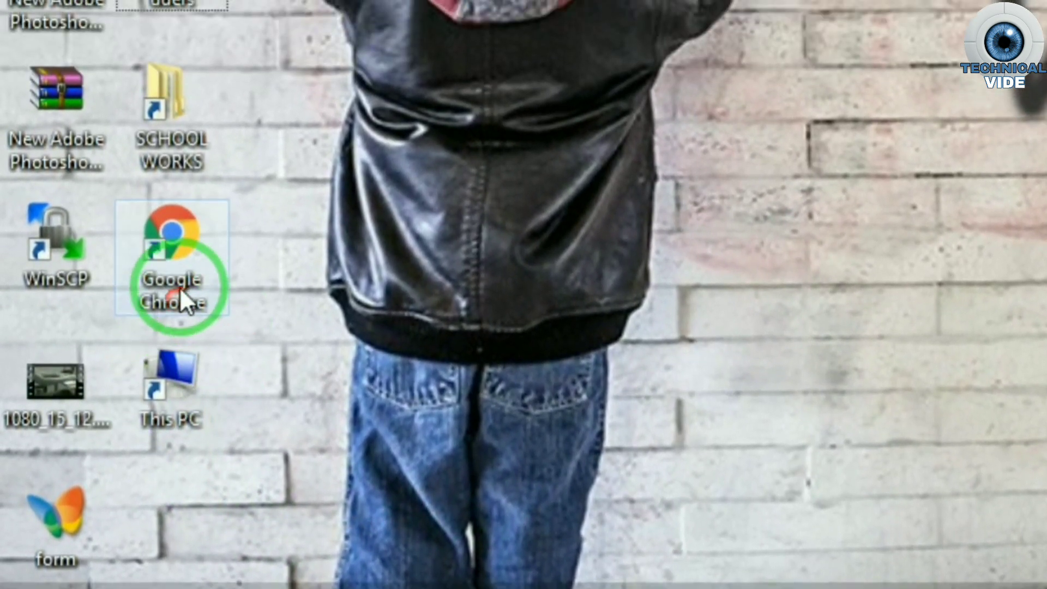
pyautogui.click(160, 208)
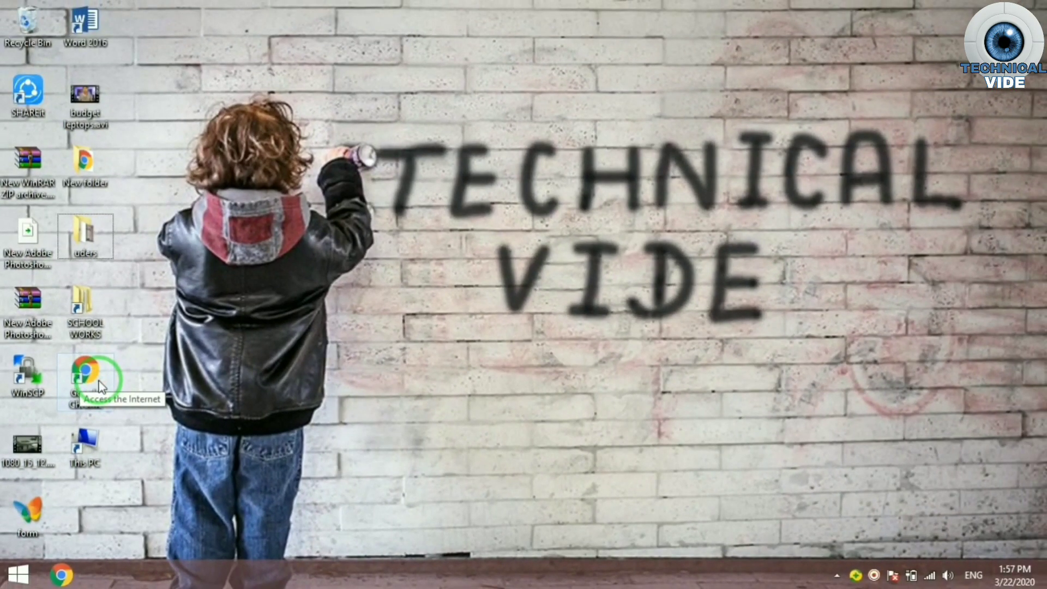
pyautogui.doubleClick(98, 384)
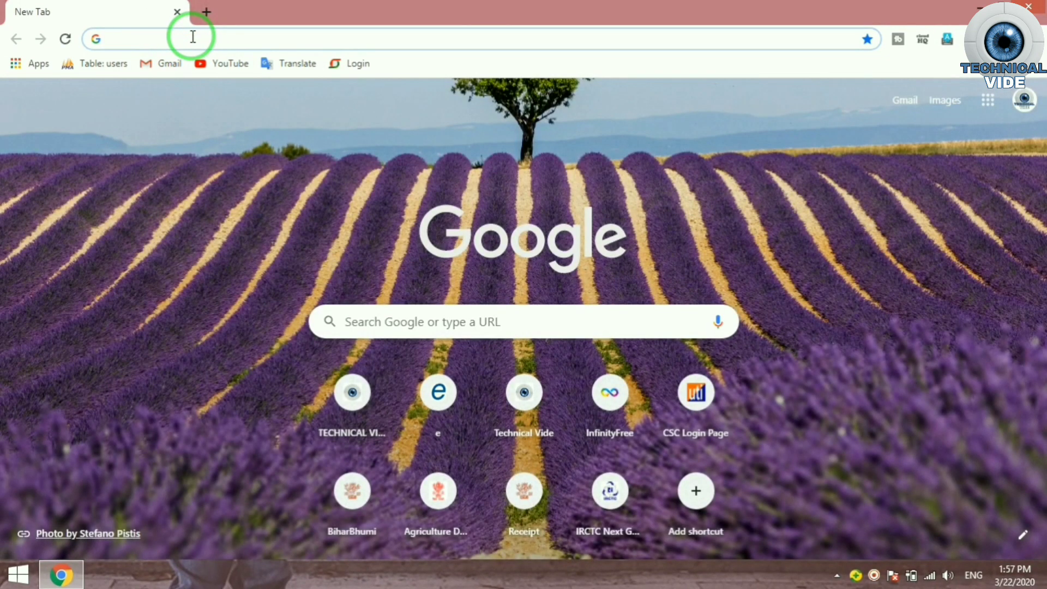
# - Search Google for photoshop download
pyautogui.write('phtoshop')
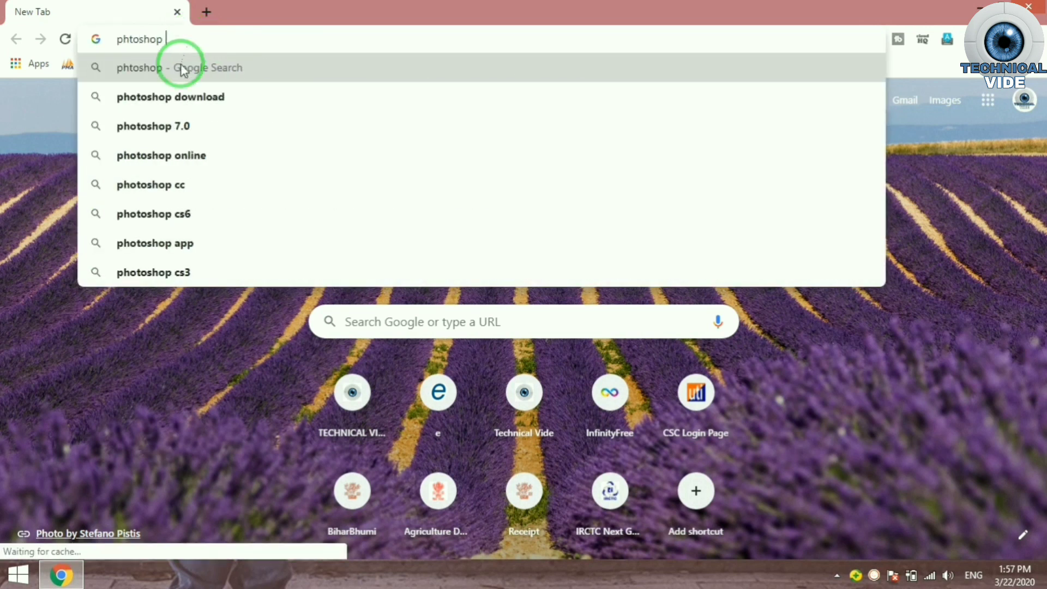
pyautogui.click(187, 94)
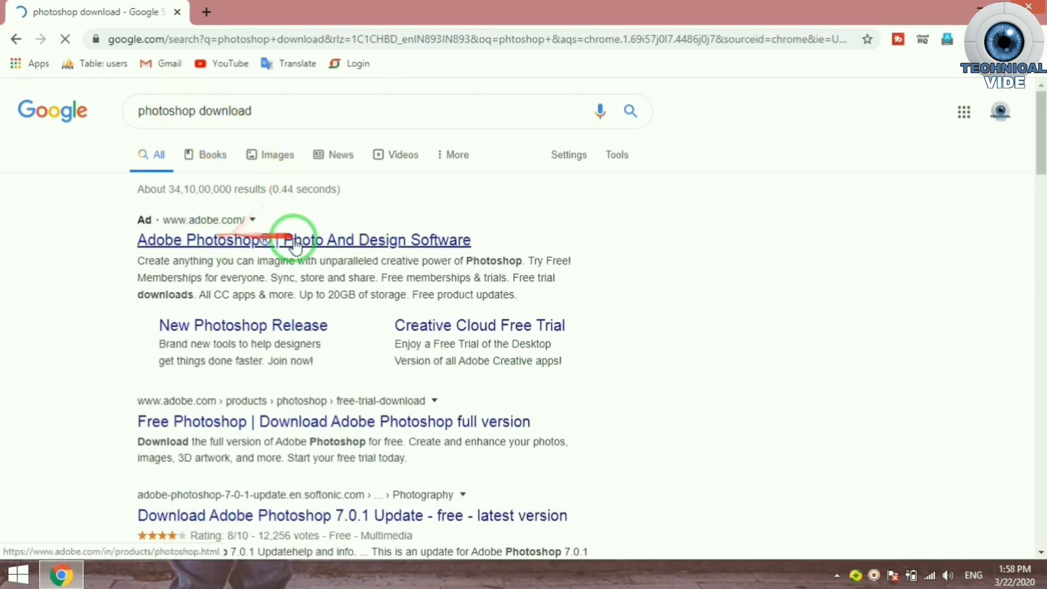
pyautogui.click(282, 39)
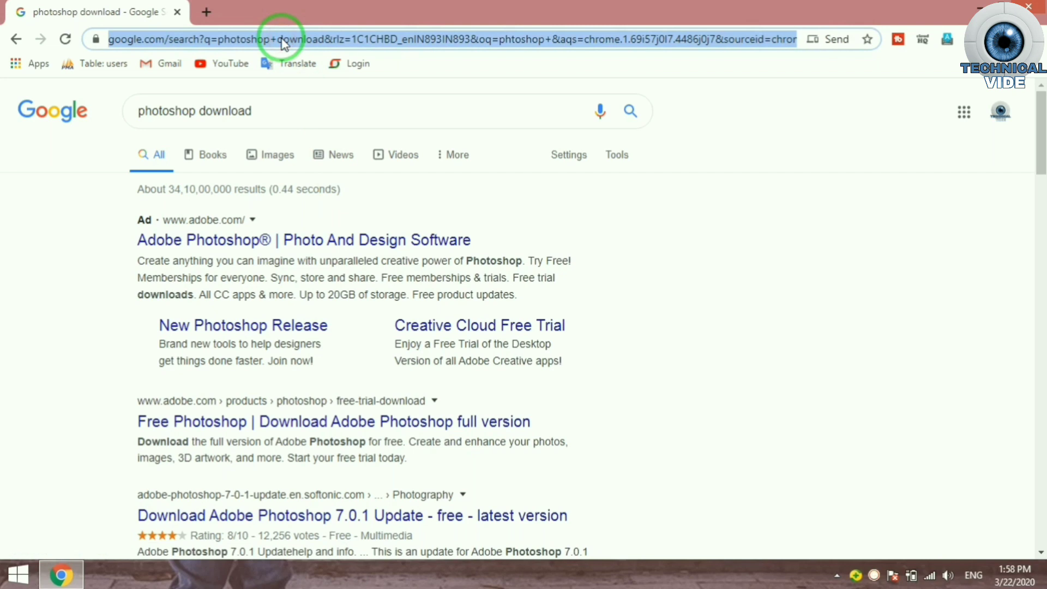
pyautogui.click(311, 110)
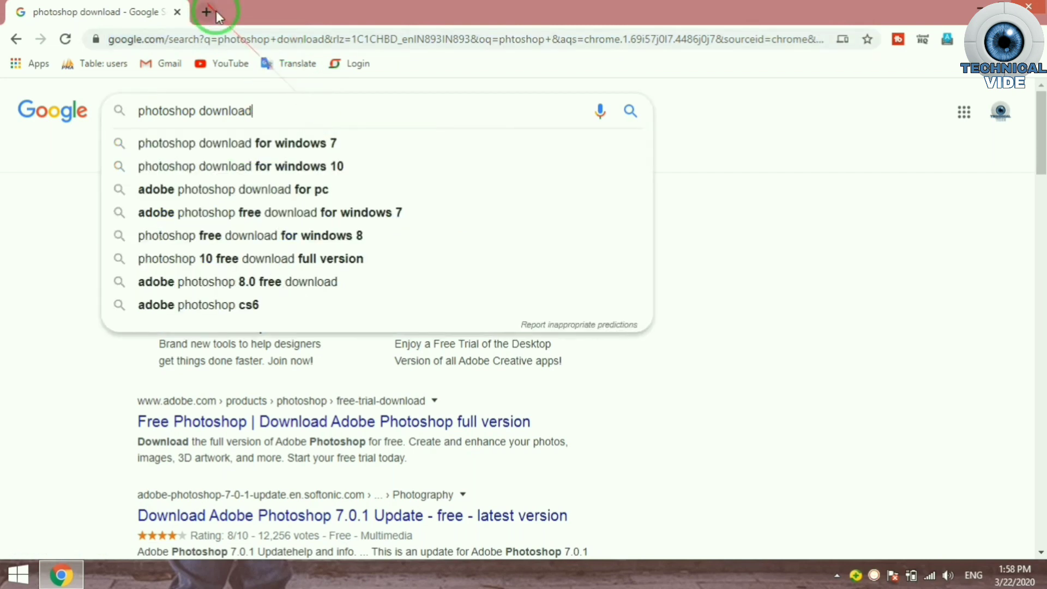
# - Search Google for cent software and open the CNET Download site from the results
pyautogui.click(221, 39)
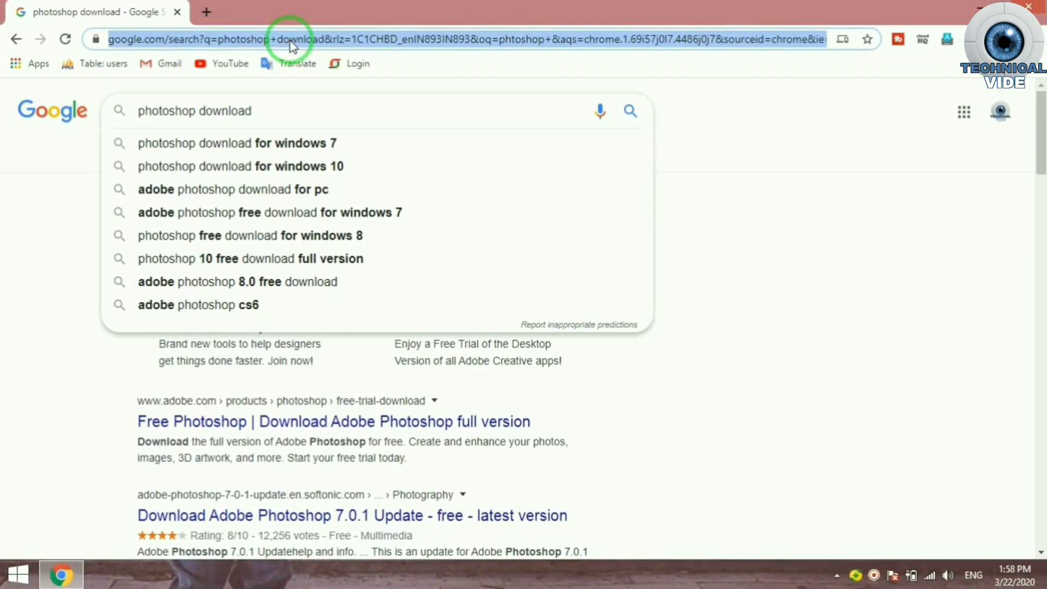
pyautogui.write('cent')
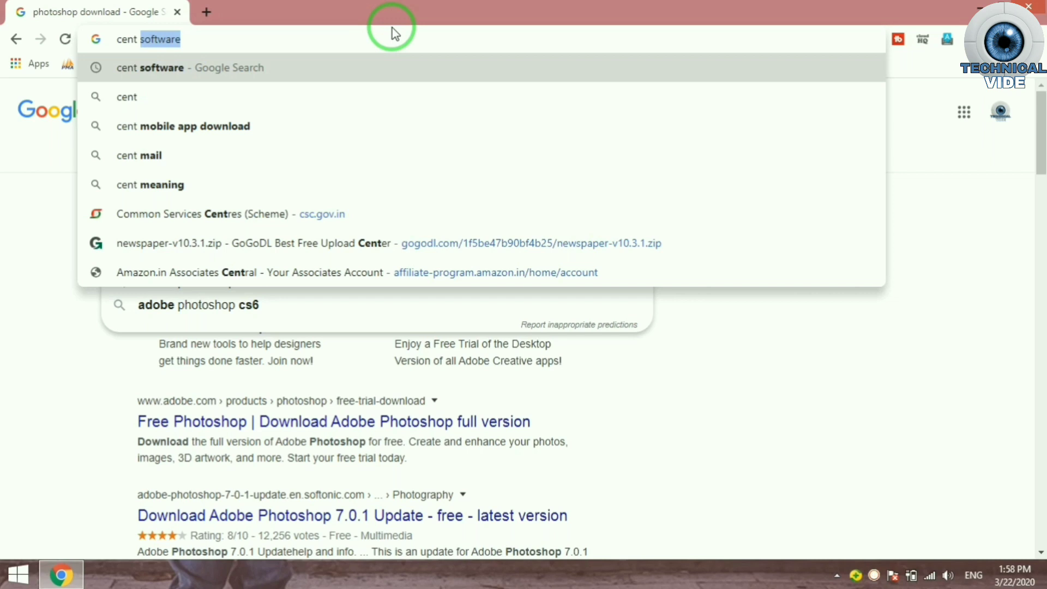
pyautogui.press('Right')
pyautogui.press('Return')
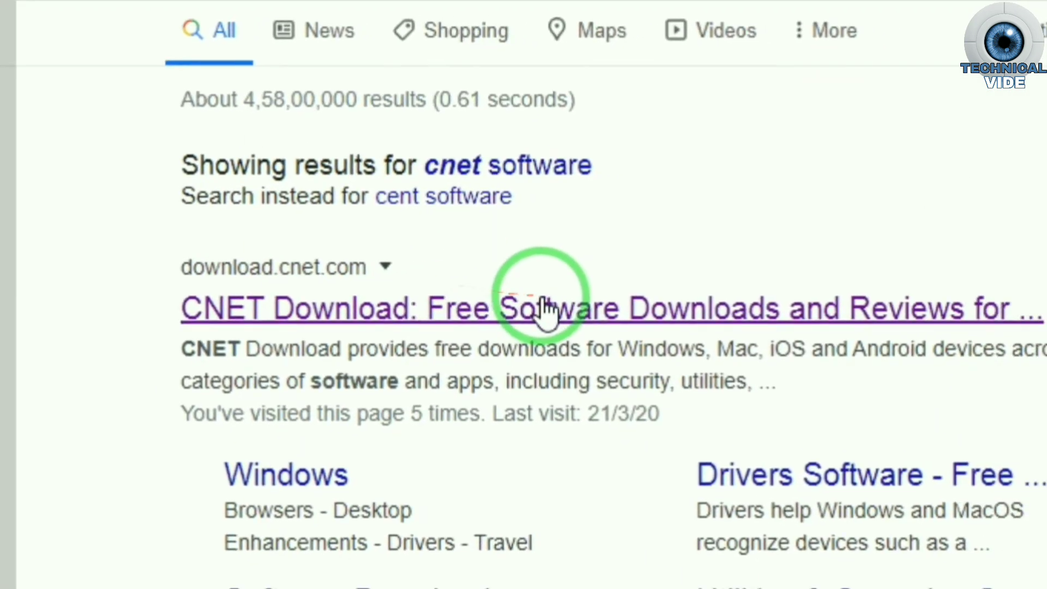
pyautogui.click(546, 310)
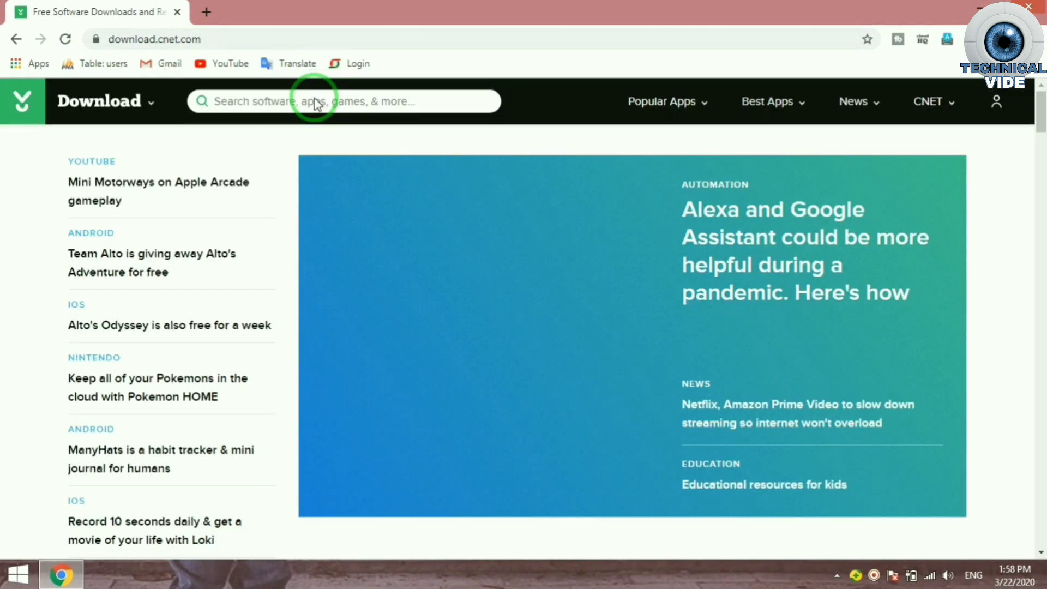
# - Search CNET Download for photoshop, look through the listed programs, and close the browser
pyautogui.click(311, 103)
pyautogui.write('photoshop')
pyautogui.click(288, 165)
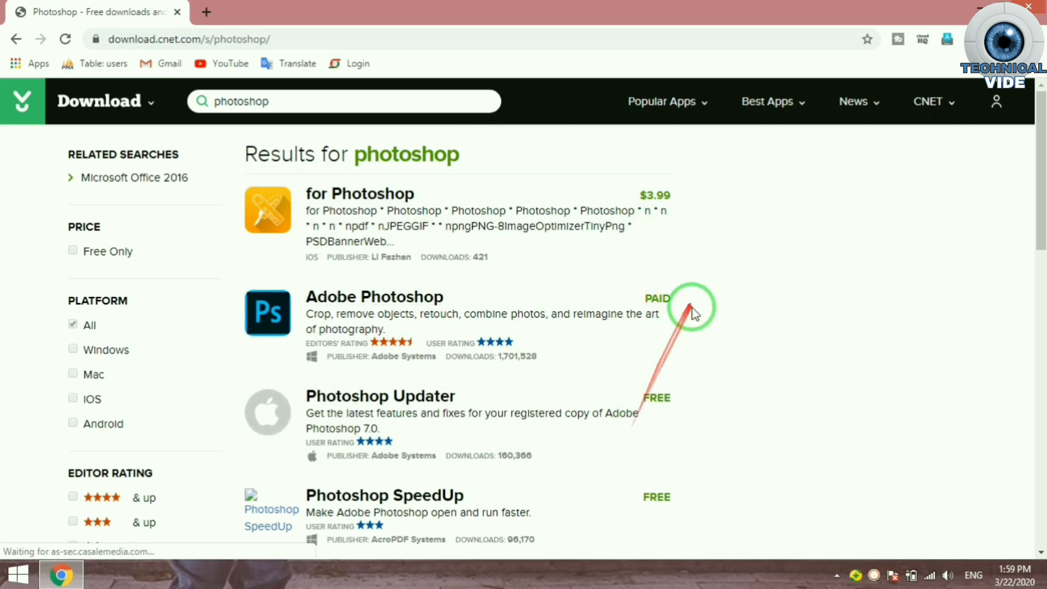
pyautogui.scroll(-1, 708, 393)
pyautogui.scroll(-8, 708, 392)
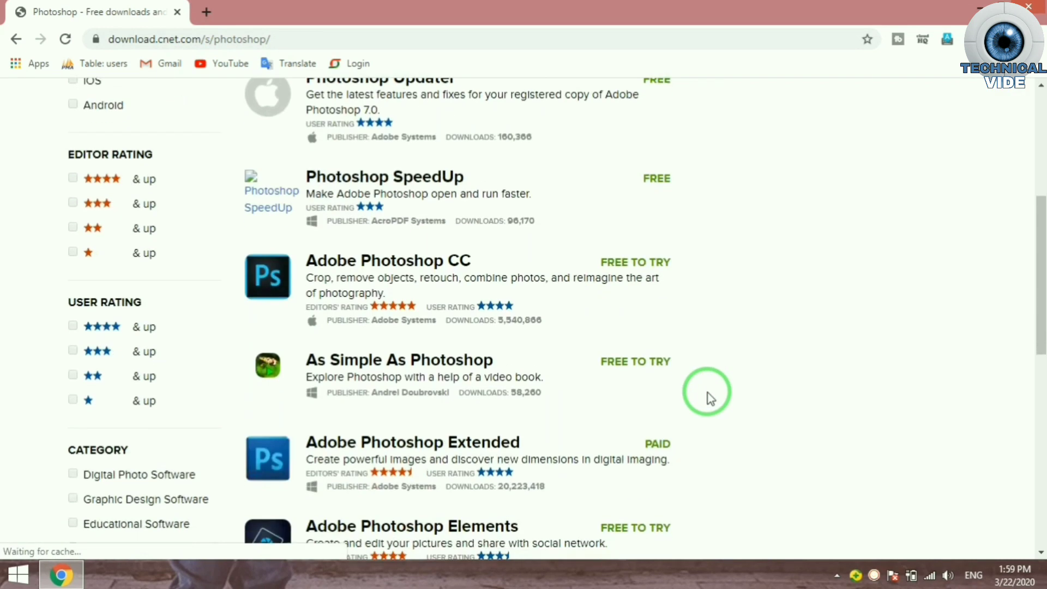
pyautogui.scroll(8, 631, 117)
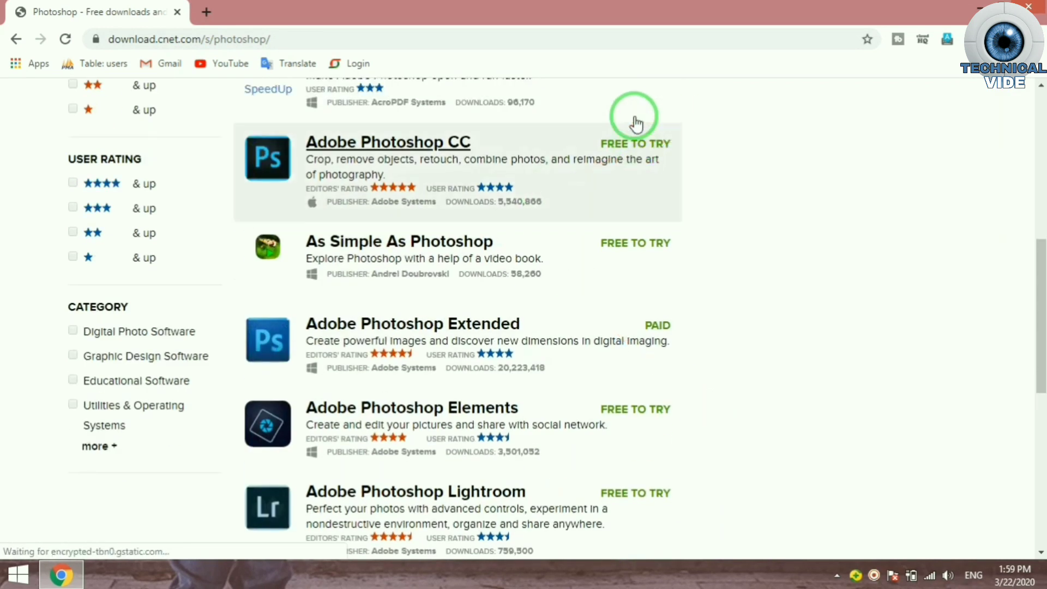
pyautogui.scroll(5, 631, 305)
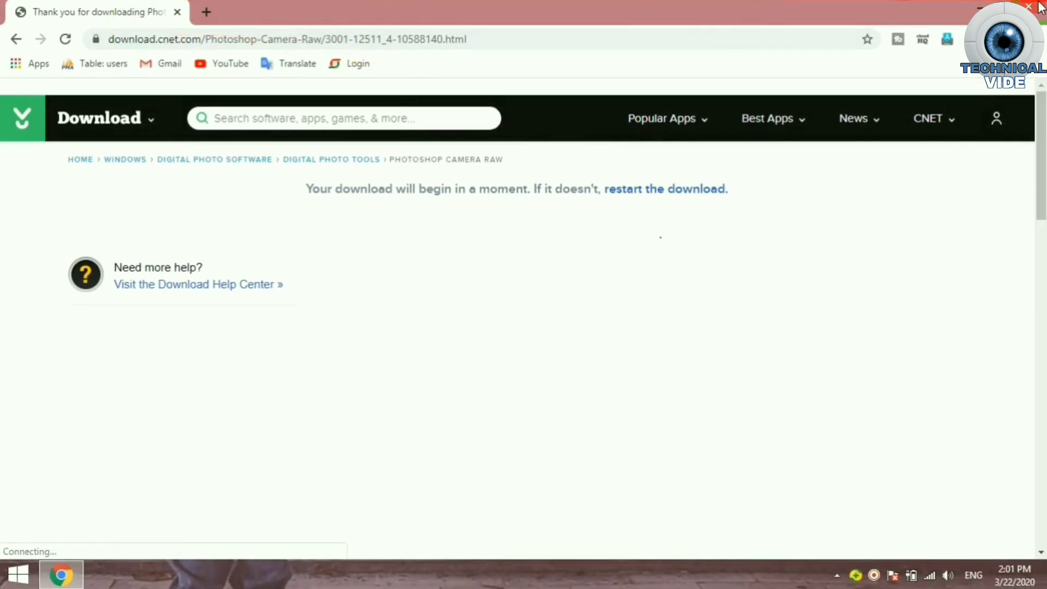
pyautogui.click(1040, 6)
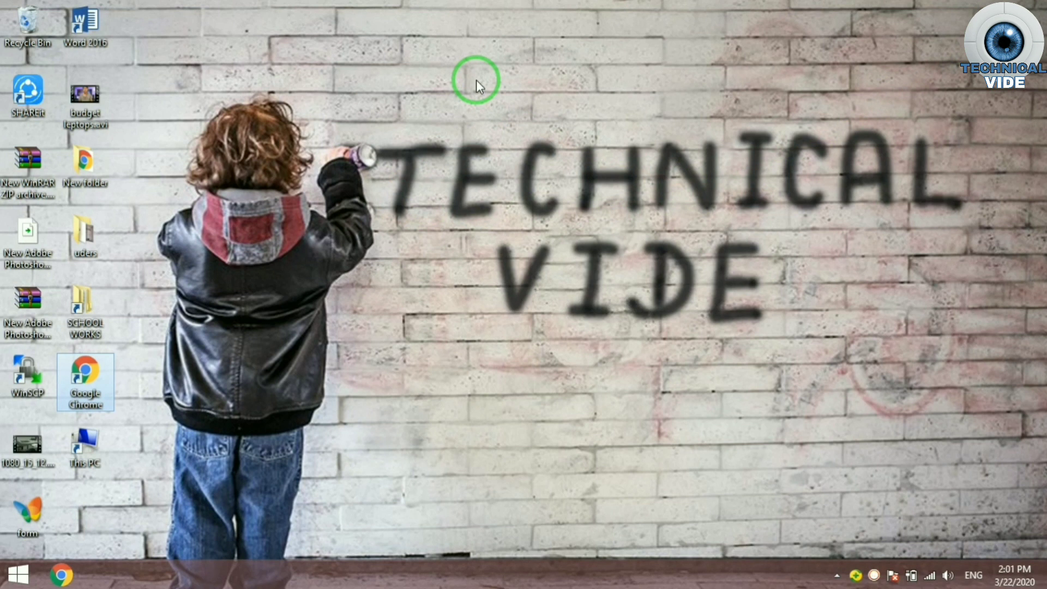
pyautogui.click(278, 66)
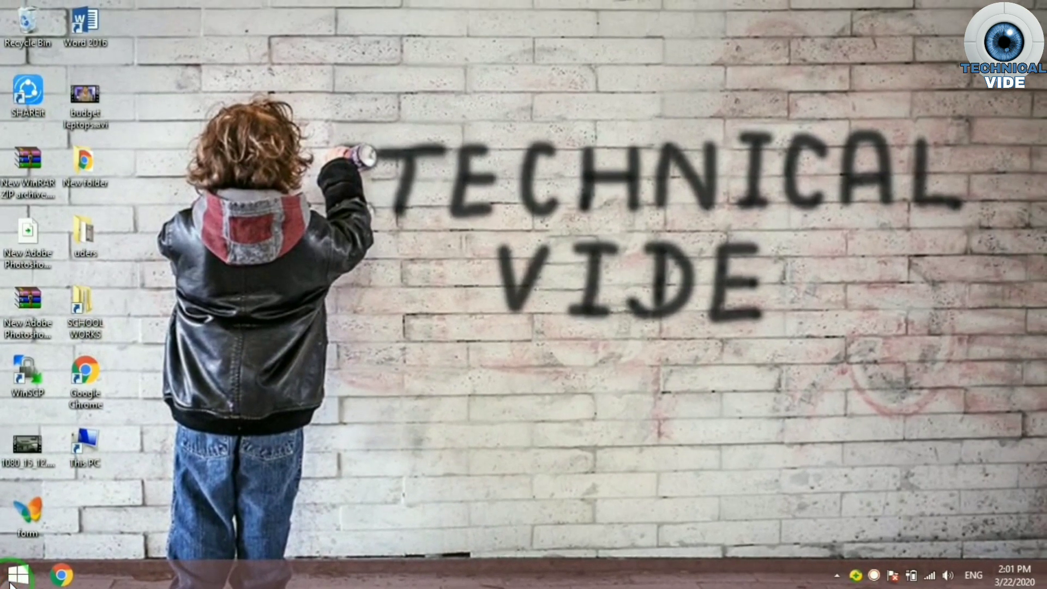
# - Find Control Panel by searching for control panel and open Programs and Features within its Programs category
pyautogui.click(18, 574)
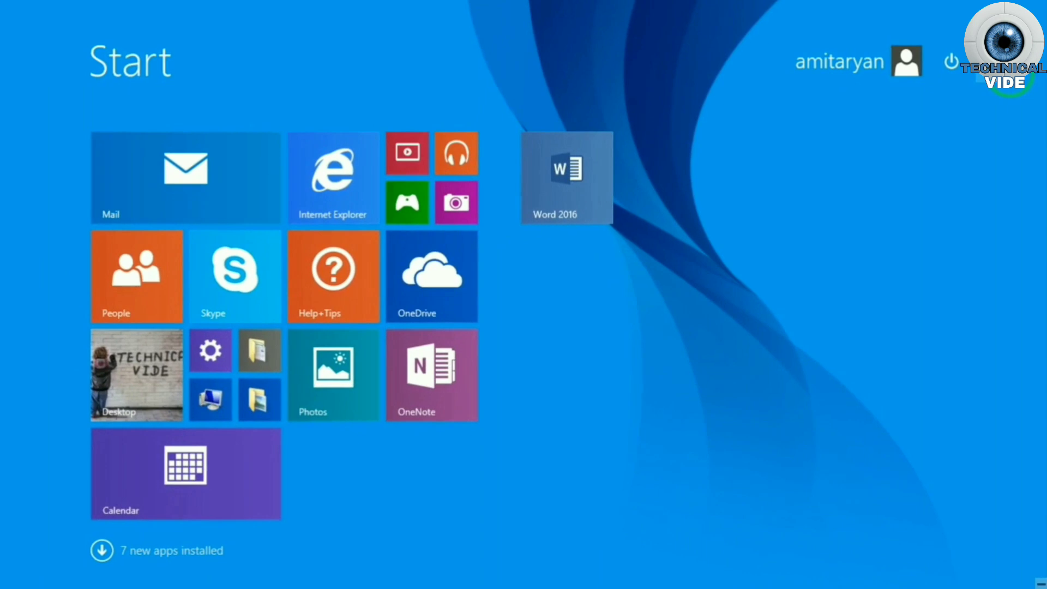
pyautogui.write('con')
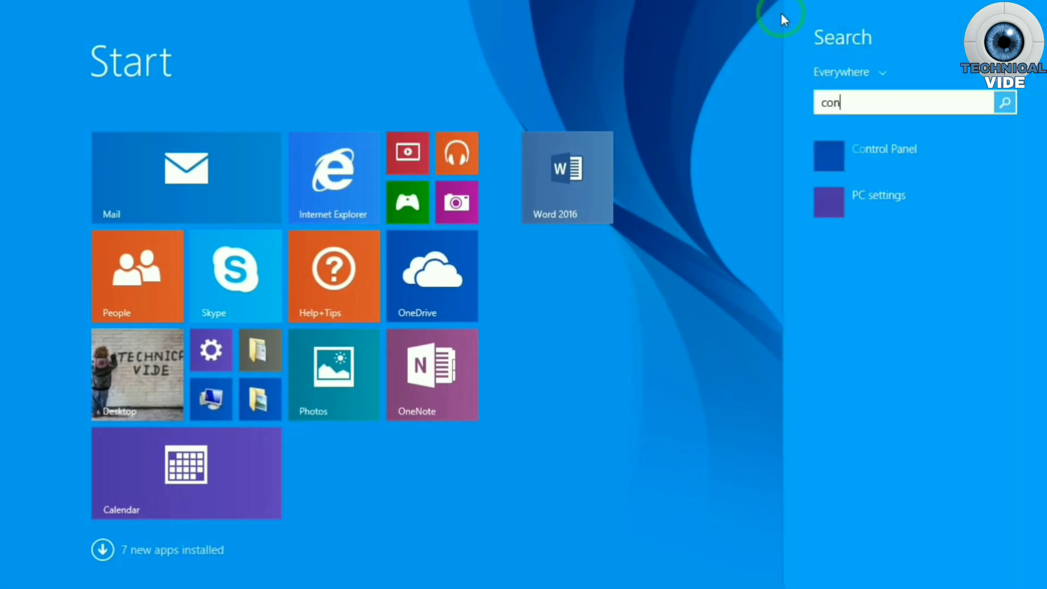
pyautogui.write('trol panel')
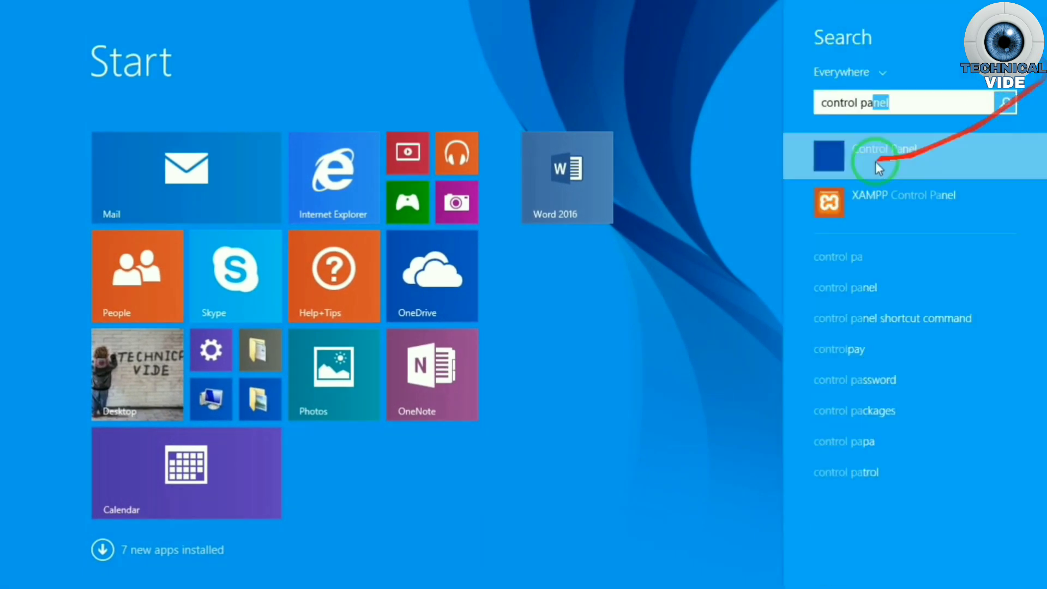
pyautogui.click(922, 97)
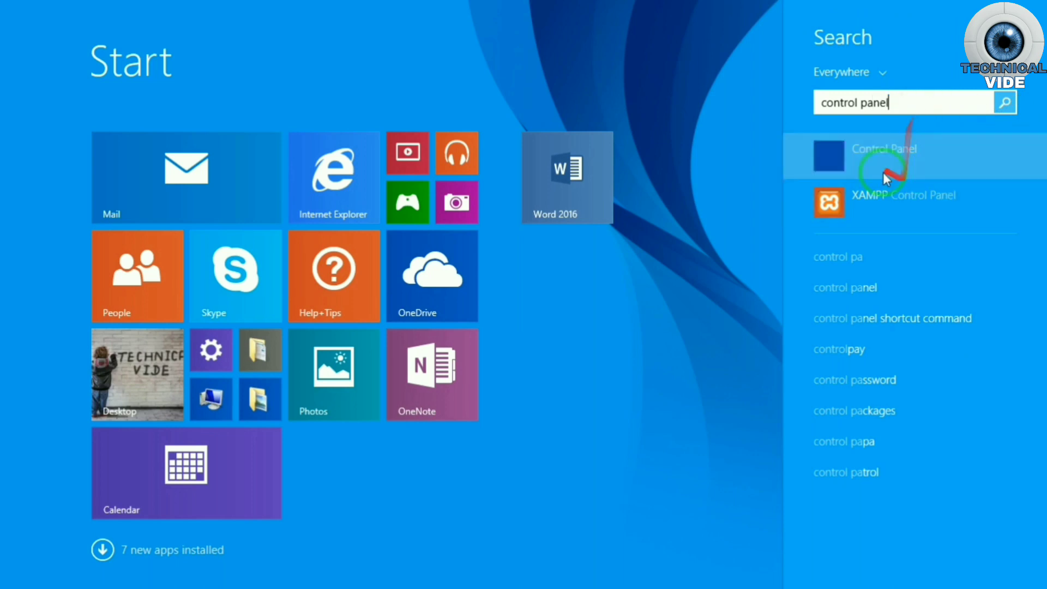
pyautogui.click(866, 162)
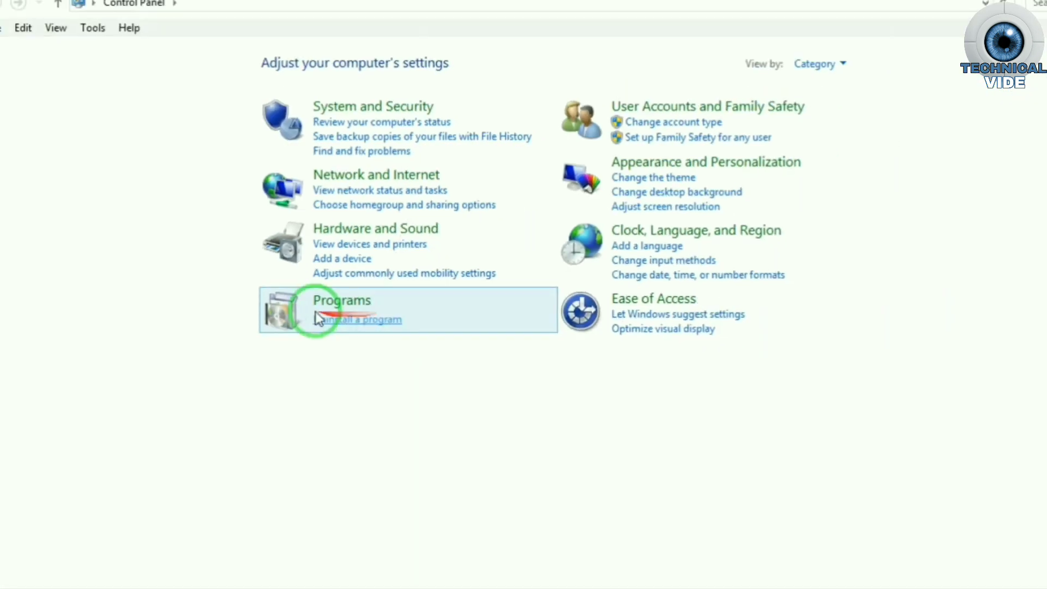
pyautogui.click(320, 306)
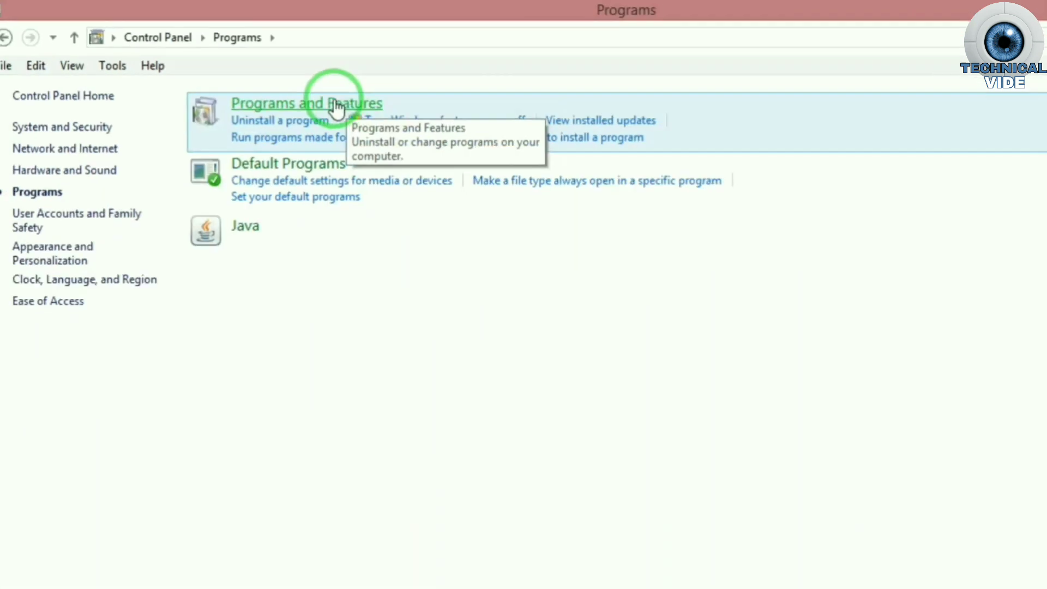
pyautogui.click(334, 104)
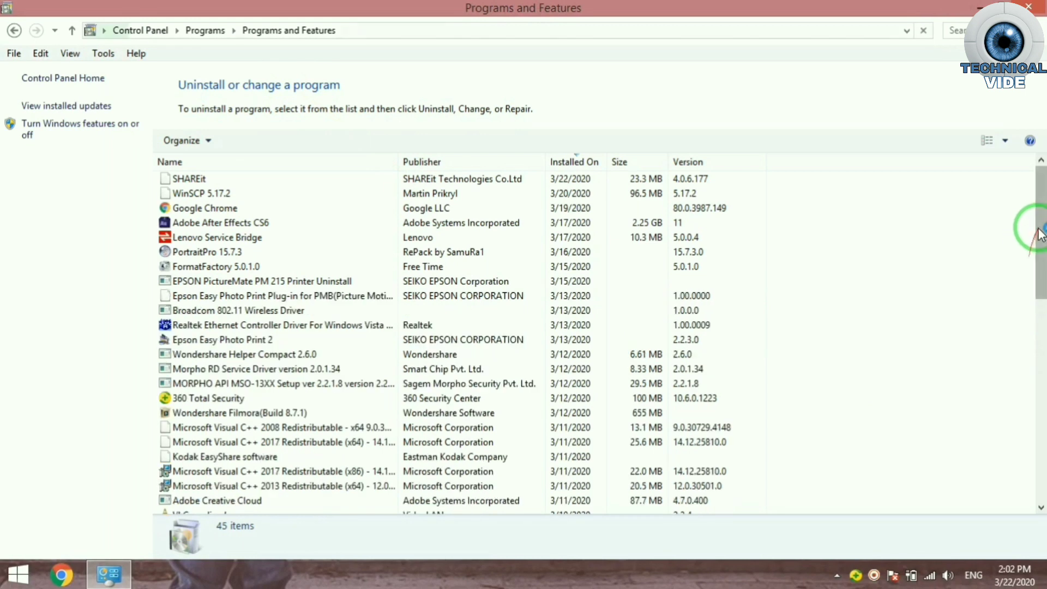
# - Uninstall EagleGet version 2.0.4.80 from the installed programs, agreeing to its complete removal and to terminating running browsers
pyautogui.moveTo(1042, 217); pyautogui.dragTo(997, 148)
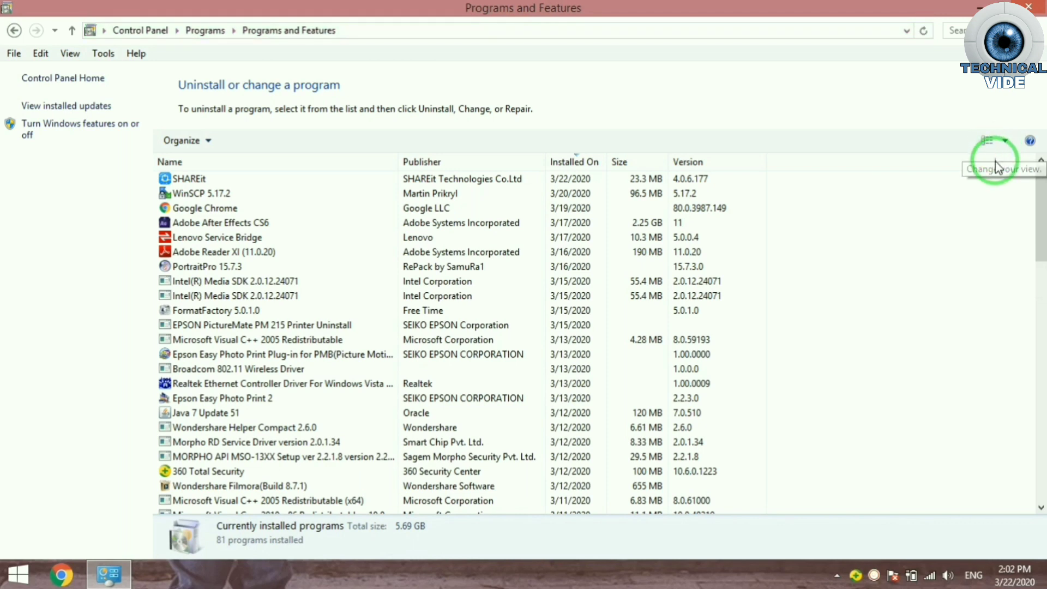
pyautogui.scroll(-1, 1042, 245)
pyautogui.moveTo(1043, 246); pyautogui.dragTo(1043, 385)
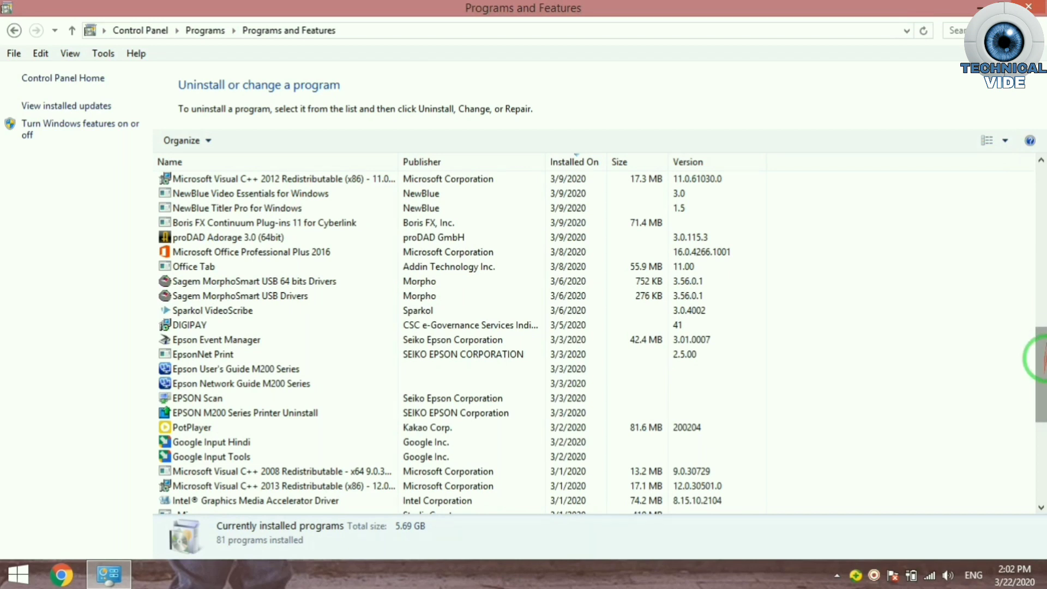
pyautogui.moveTo(1043, 350); pyautogui.dragTo(1043, 438)
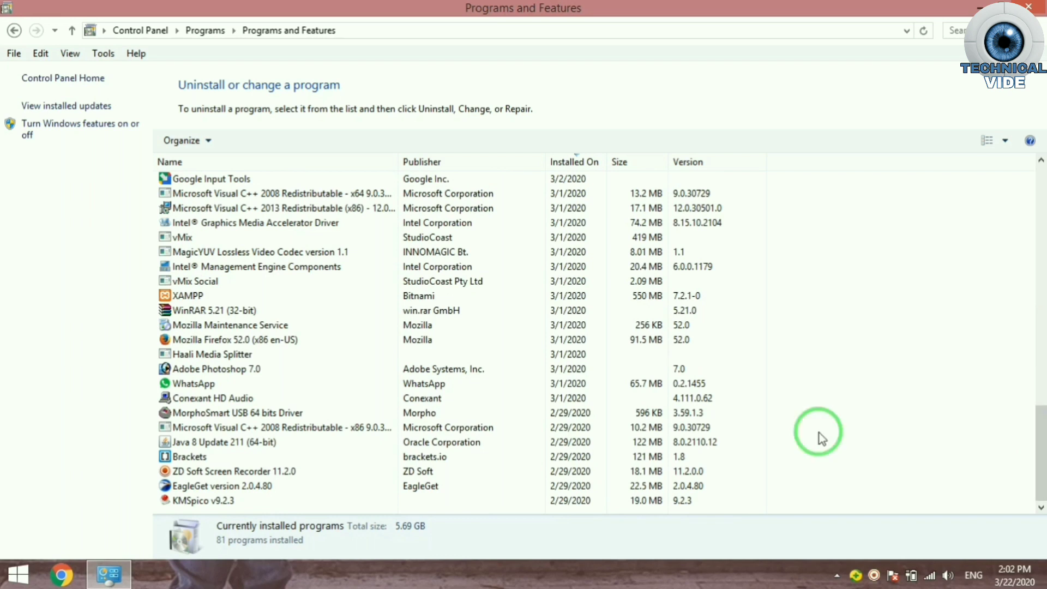
pyautogui.click(228, 486)
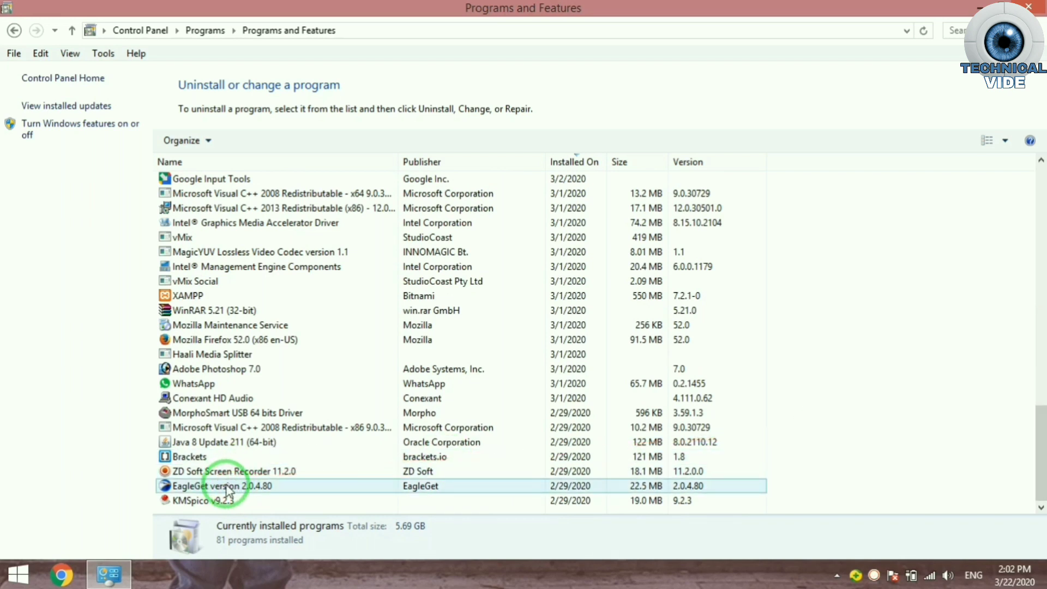
pyautogui.click(227, 487)
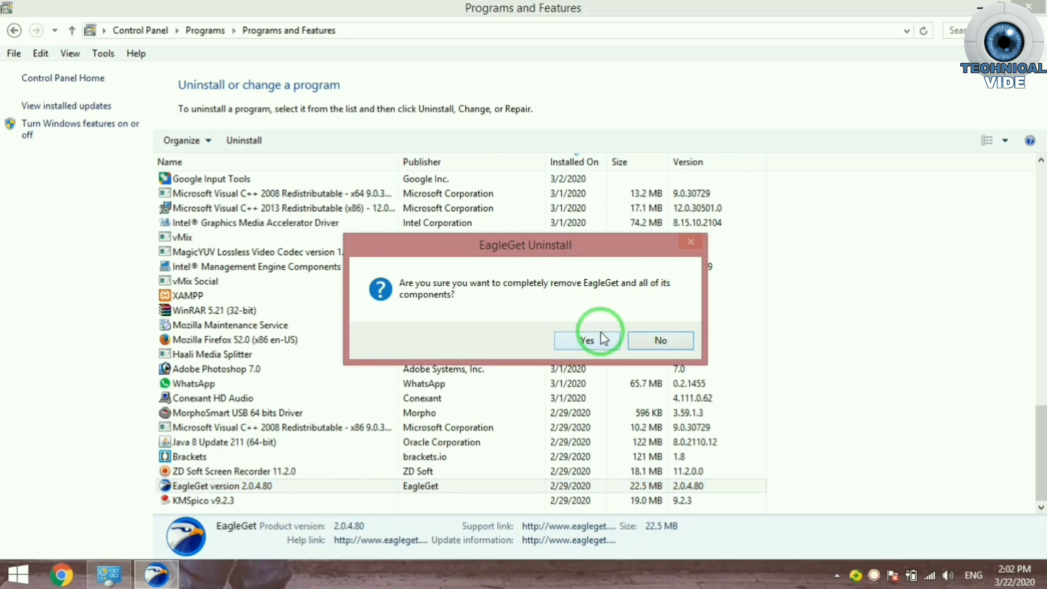
pyautogui.click(577, 342)
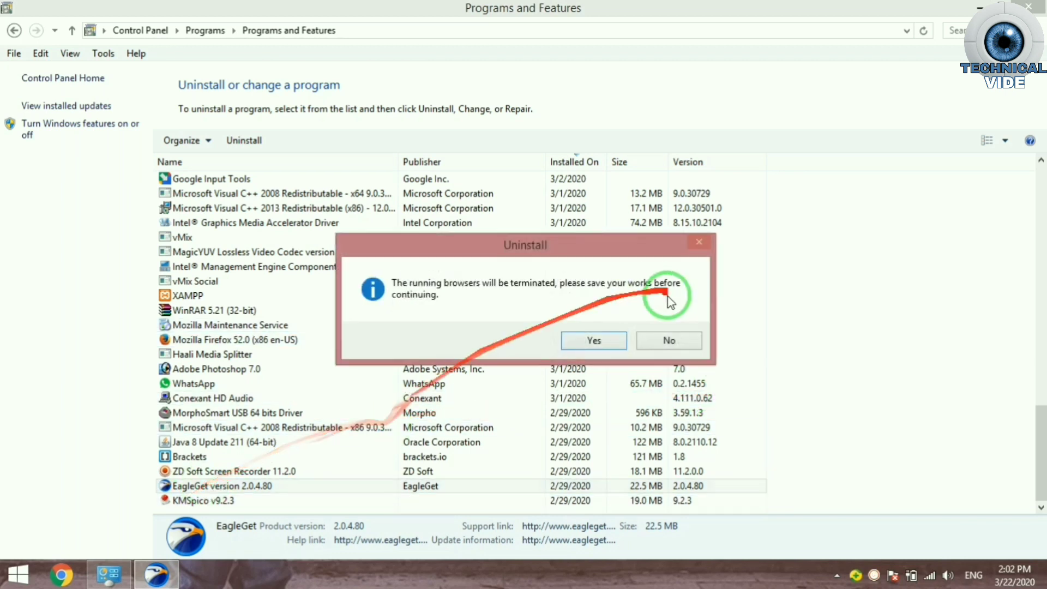
pyautogui.click(580, 345)
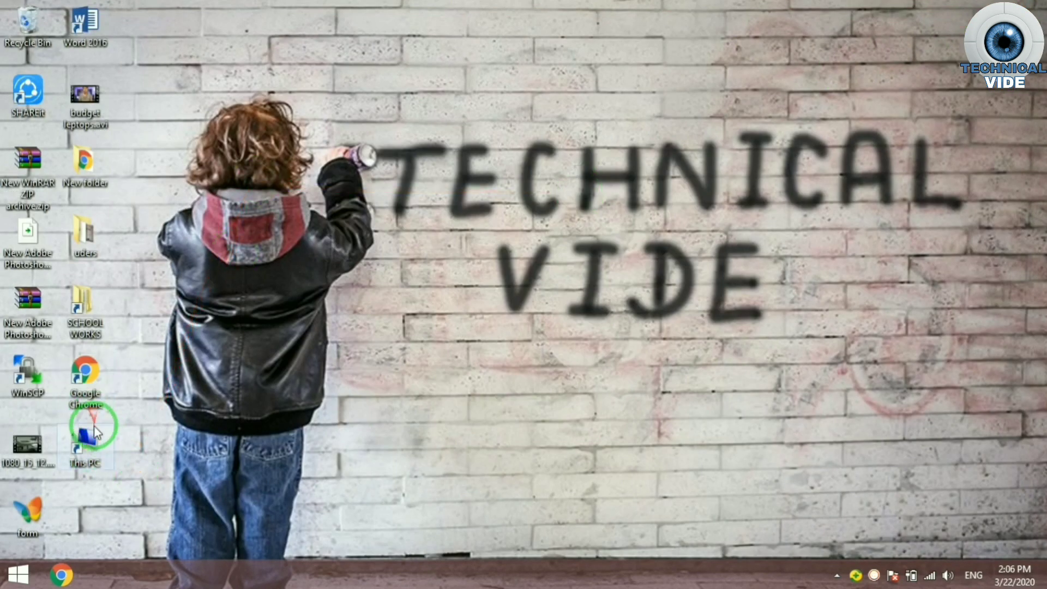
# - Start turning on BitLocker for Local Disk (F:) from This PC and choose password unlocking, entering and re-entering the drive password
pyautogui.doubleClick(77, 457)
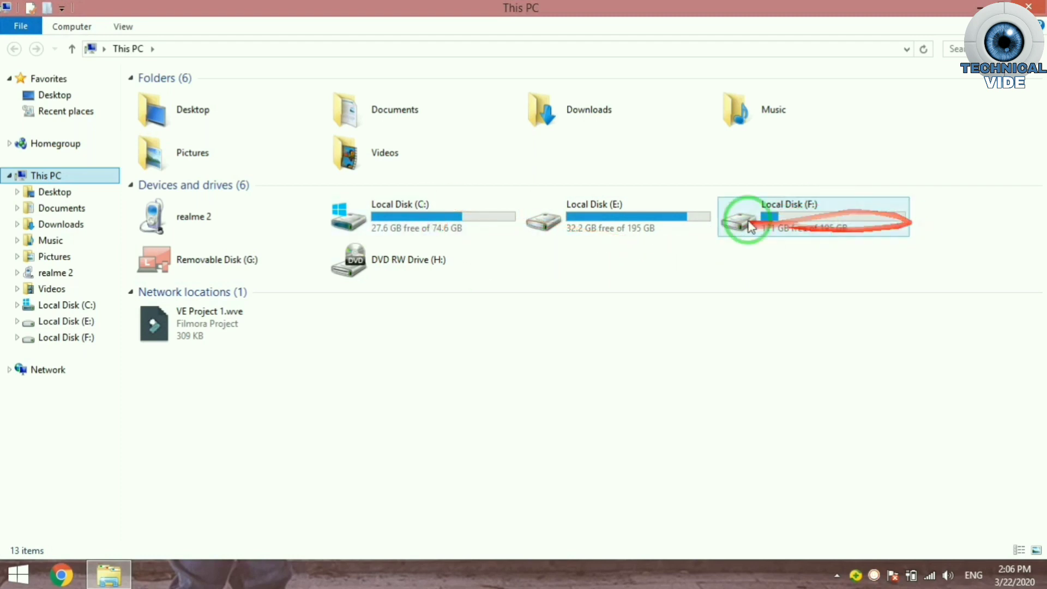
pyautogui.rightClick(789, 218)
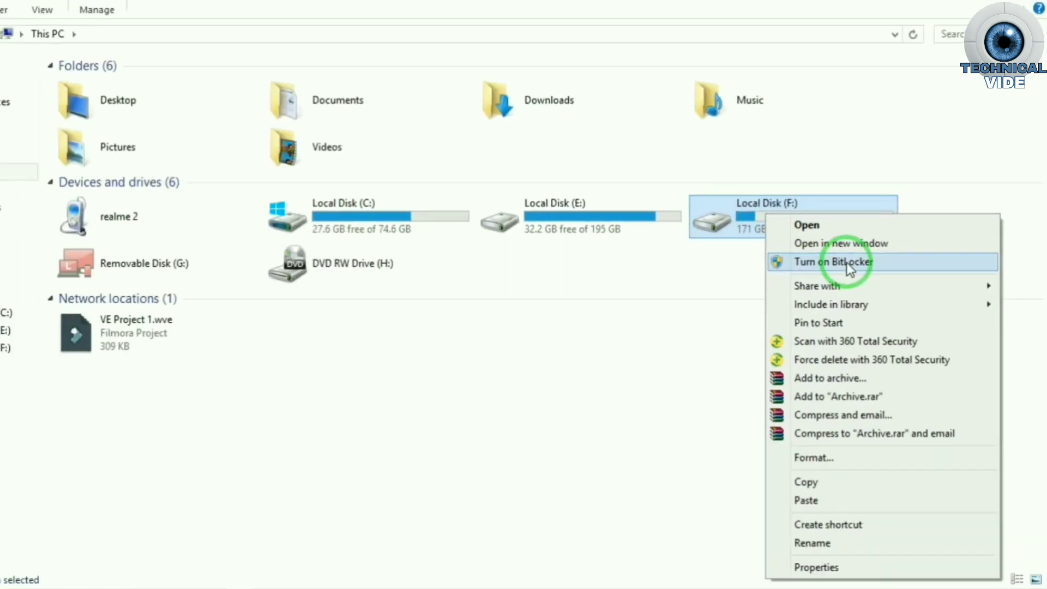
pyautogui.click(854, 261)
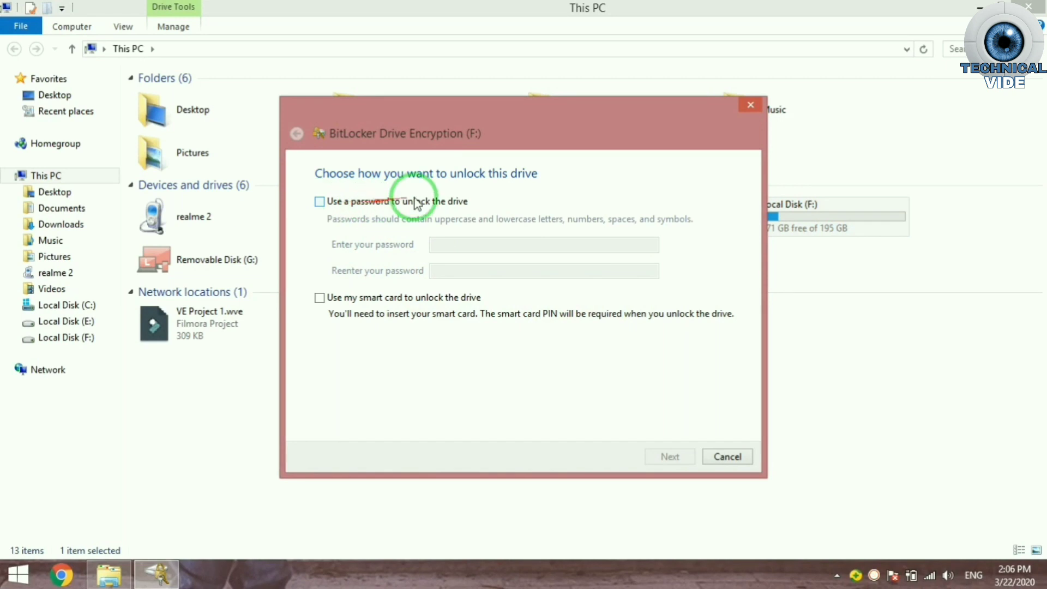
pyautogui.click(321, 201)
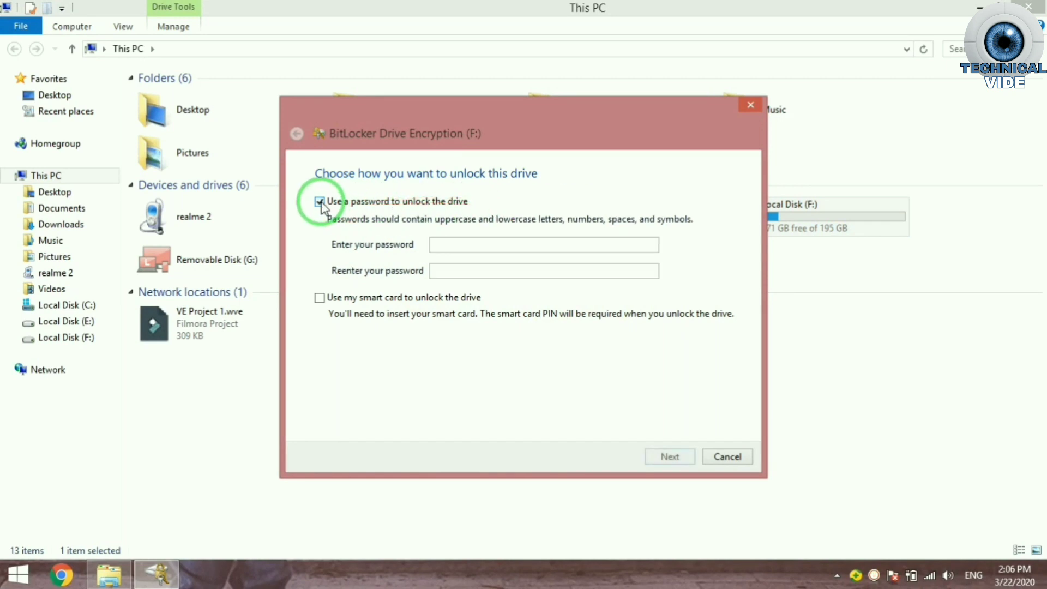
pyautogui.click(451, 245)
pyautogui.write('••••')
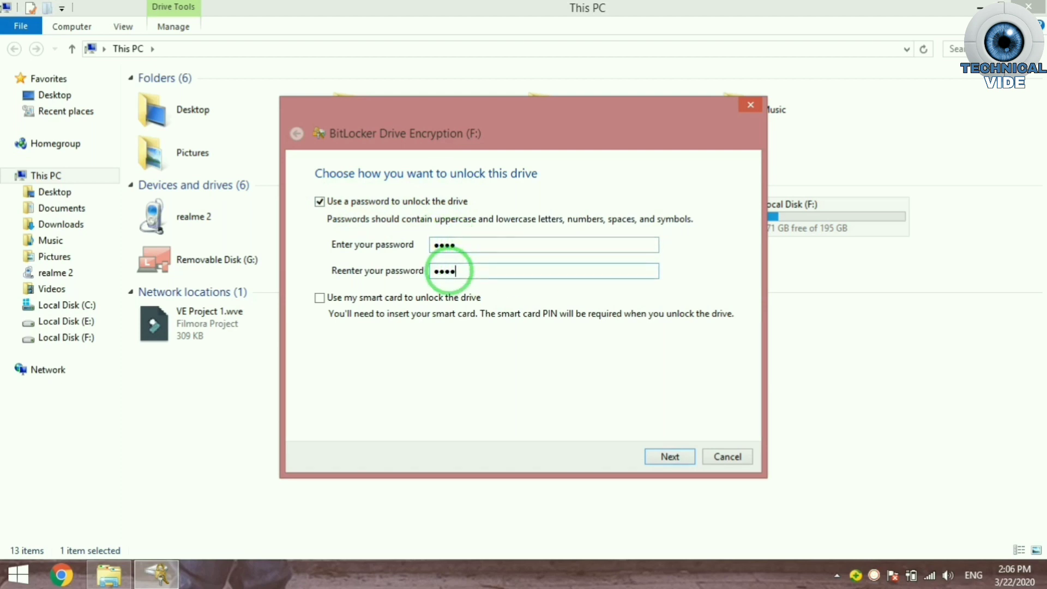
pyautogui.click(670, 457)
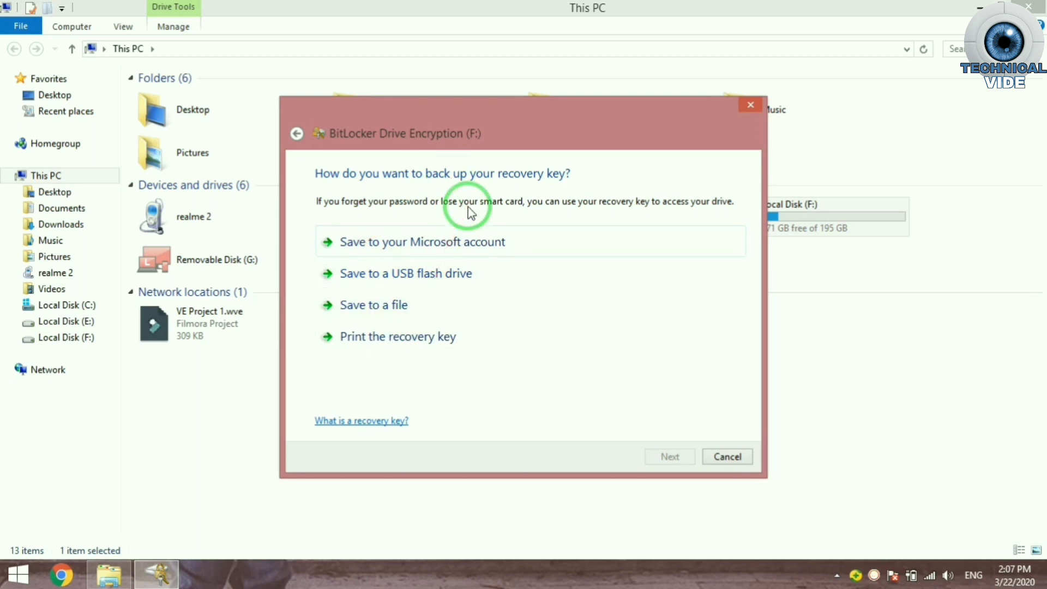
# - Back up the BitLocker recovery key to a text file on the Desktop, agreeing to keep it on this PC
pyautogui.click(409, 307)
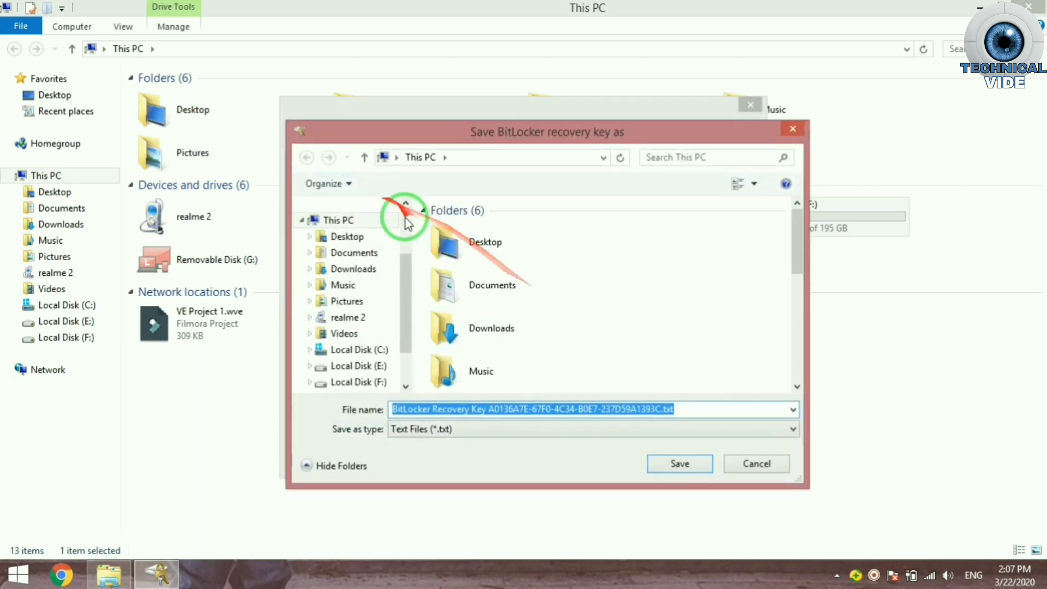
pyautogui.moveTo(406, 280); pyautogui.dragTo(398, 234)
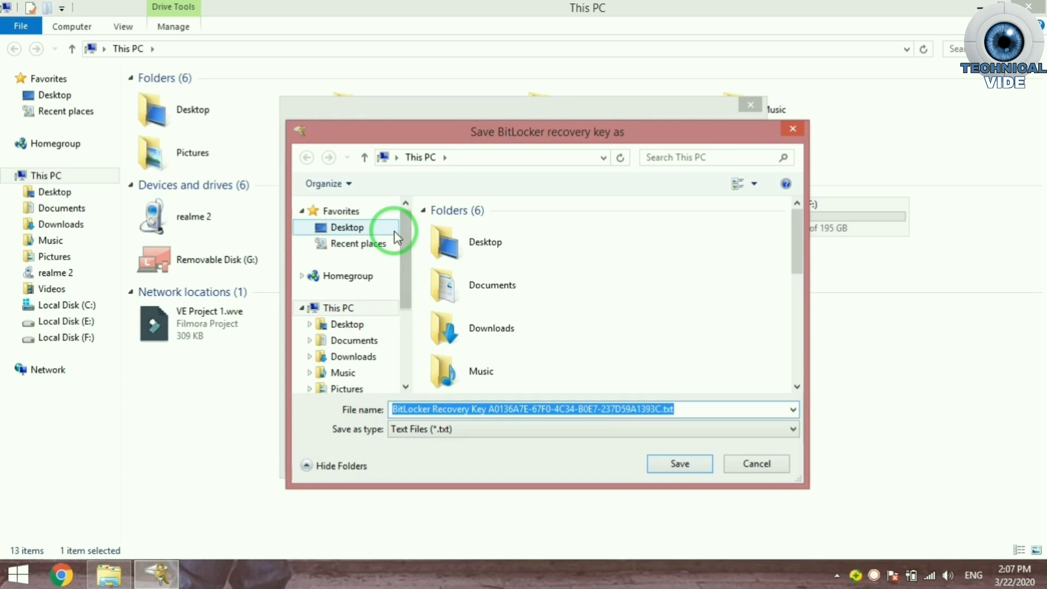
pyautogui.click(357, 229)
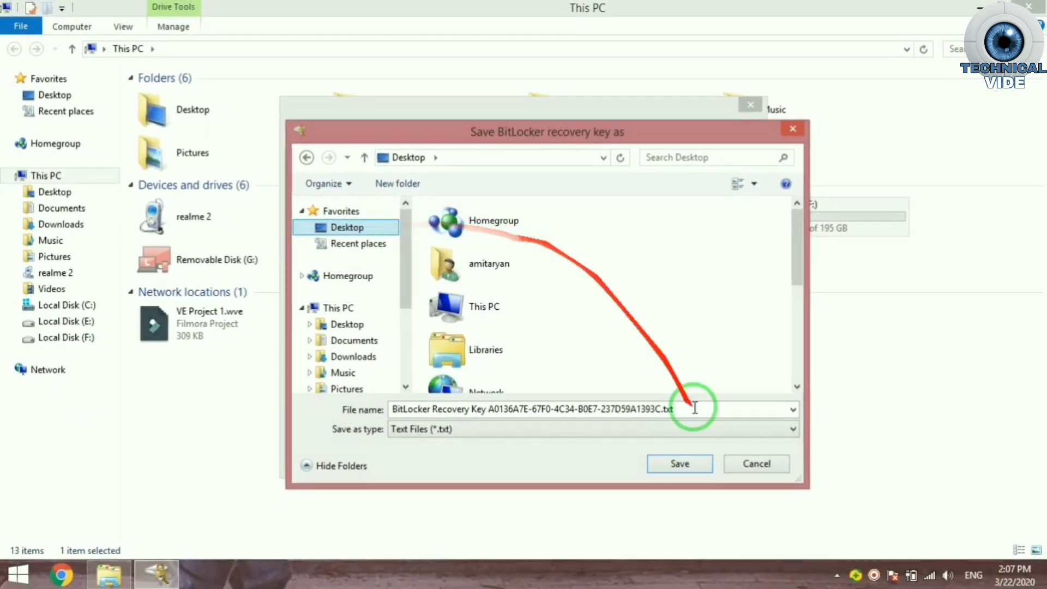
pyautogui.click(675, 464)
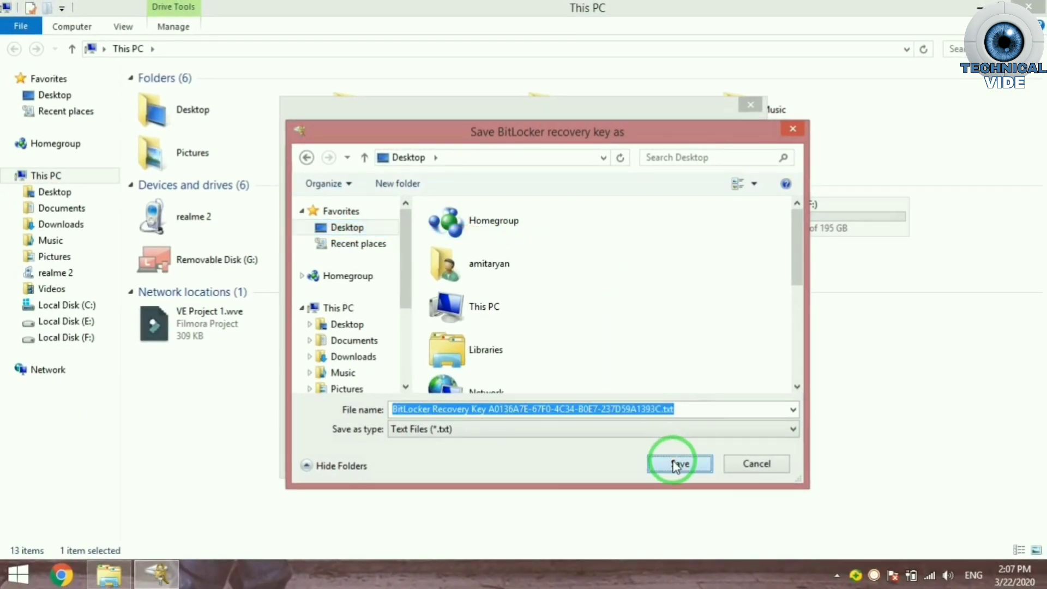
pyautogui.click(562, 307)
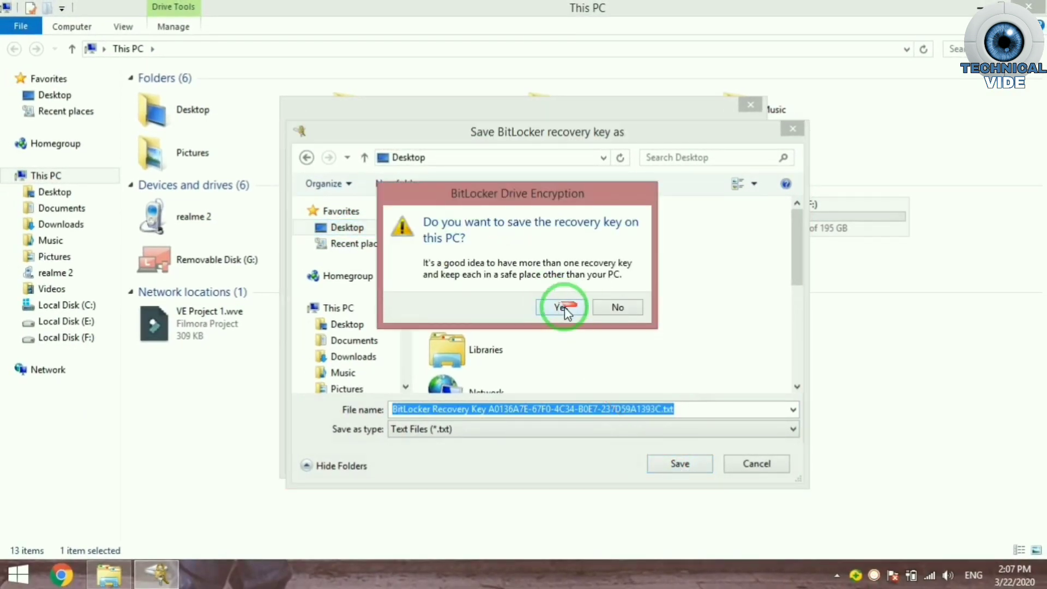
pyautogui.click(562, 307)
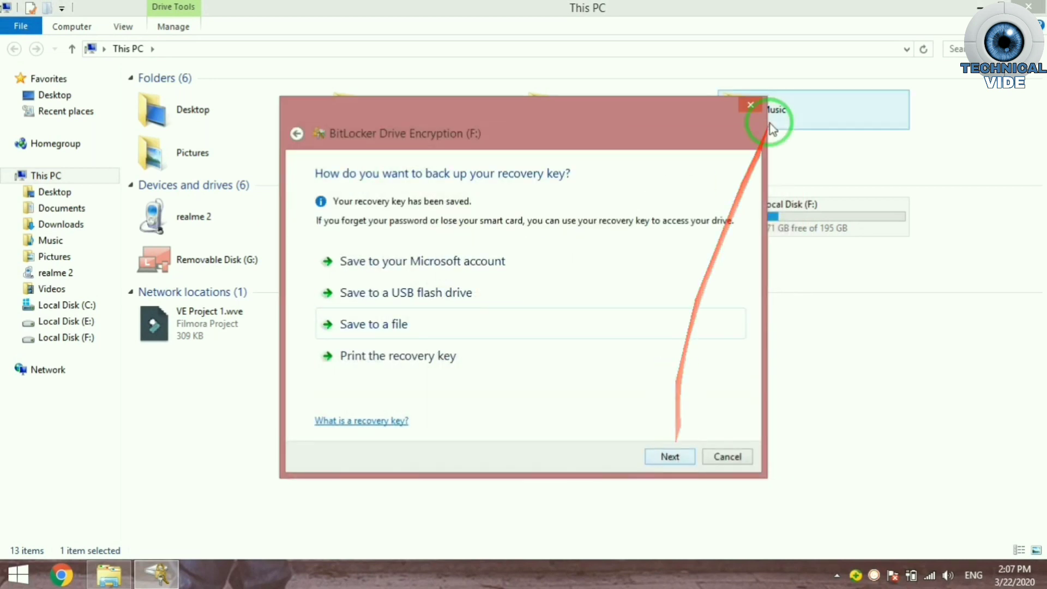
# - Cancel the BitLocker setup for drive F: and close the This PC window
pyautogui.click(745, 106)
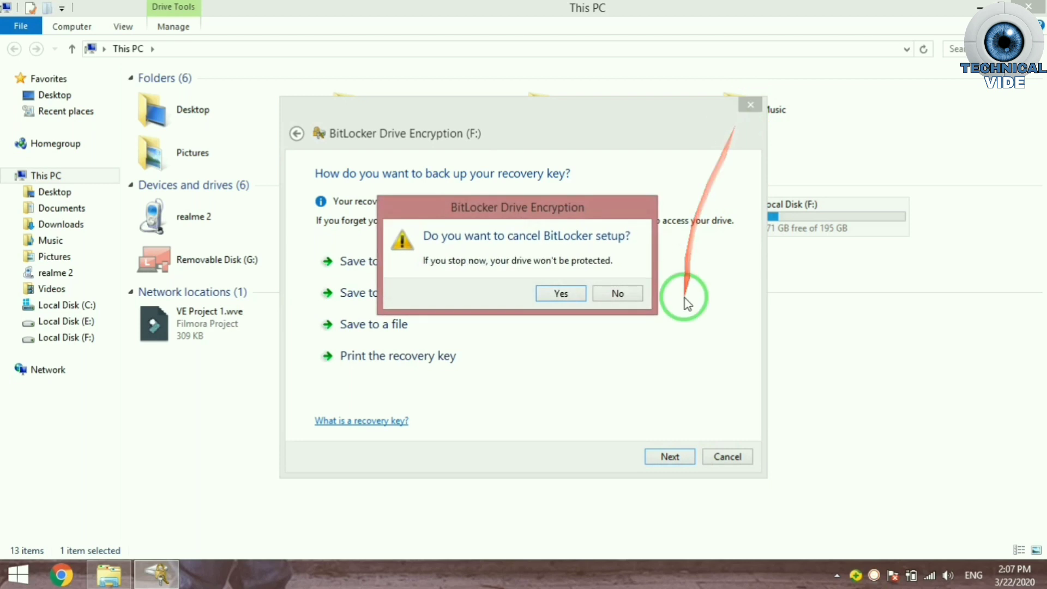
pyautogui.click(572, 293)
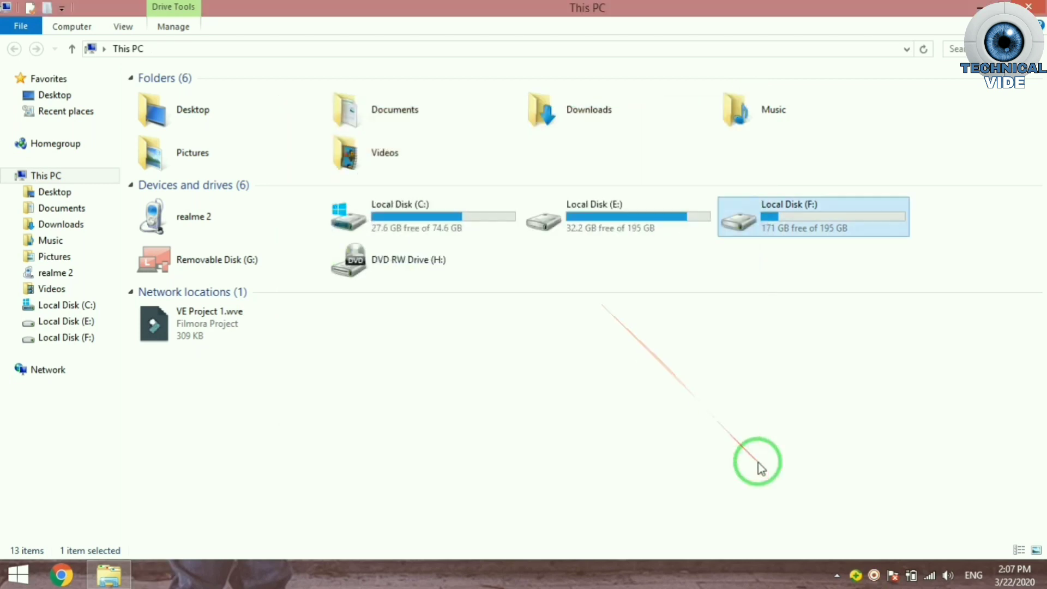
pyautogui.click(1042, 4)
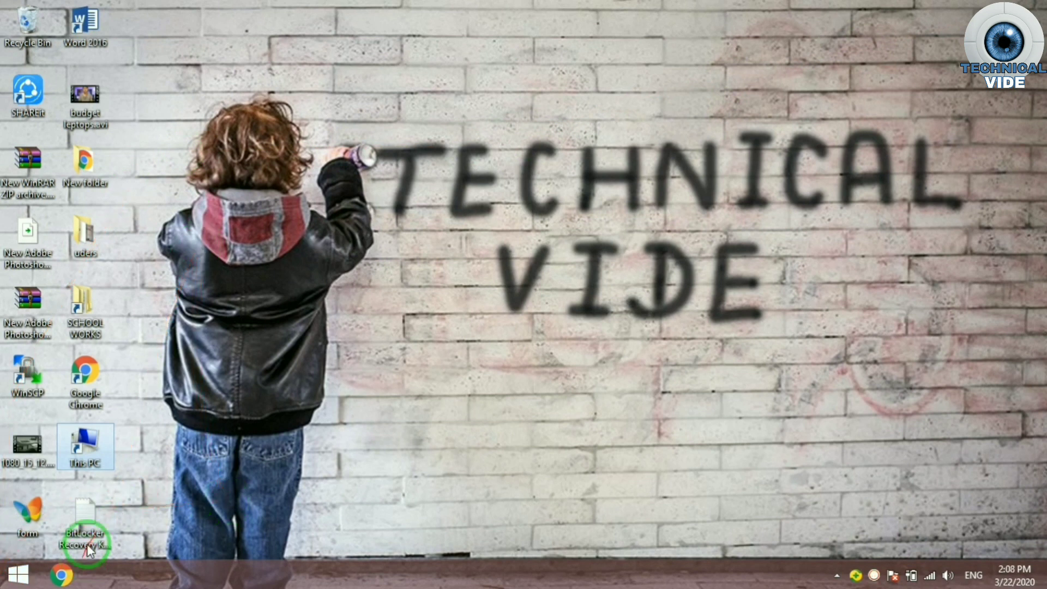
# - Select the saved BitLocker recovery key file on the desktop, move it among the icons, and remove it from the desktop
pyautogui.click(93, 505)
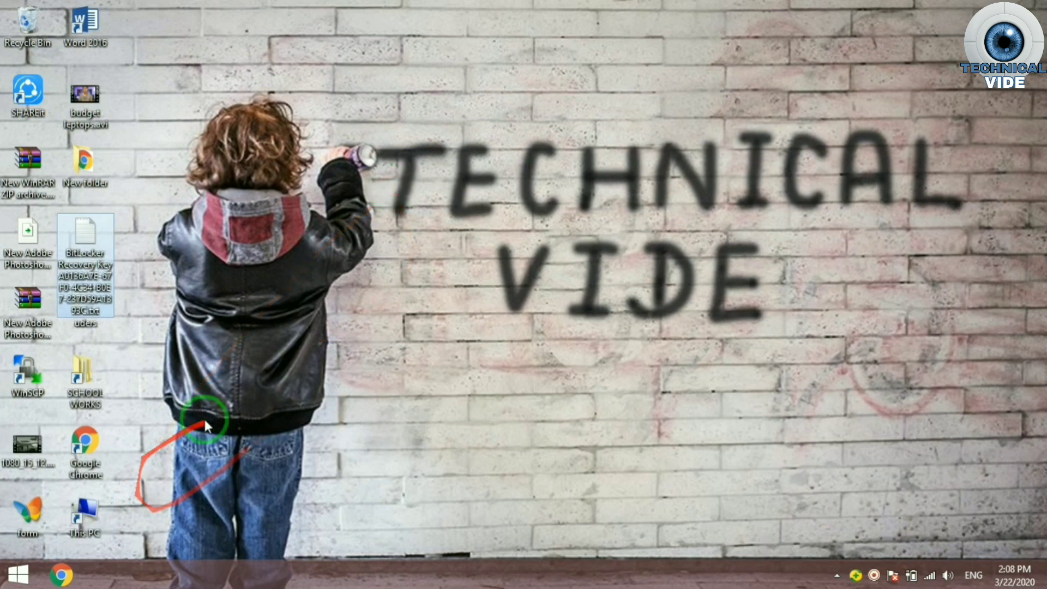
pyautogui.moveTo(93, 228); pyautogui.dragTo(349, 135)
pyautogui.moveTo(104, 168); pyautogui.dragTo(224, 120)
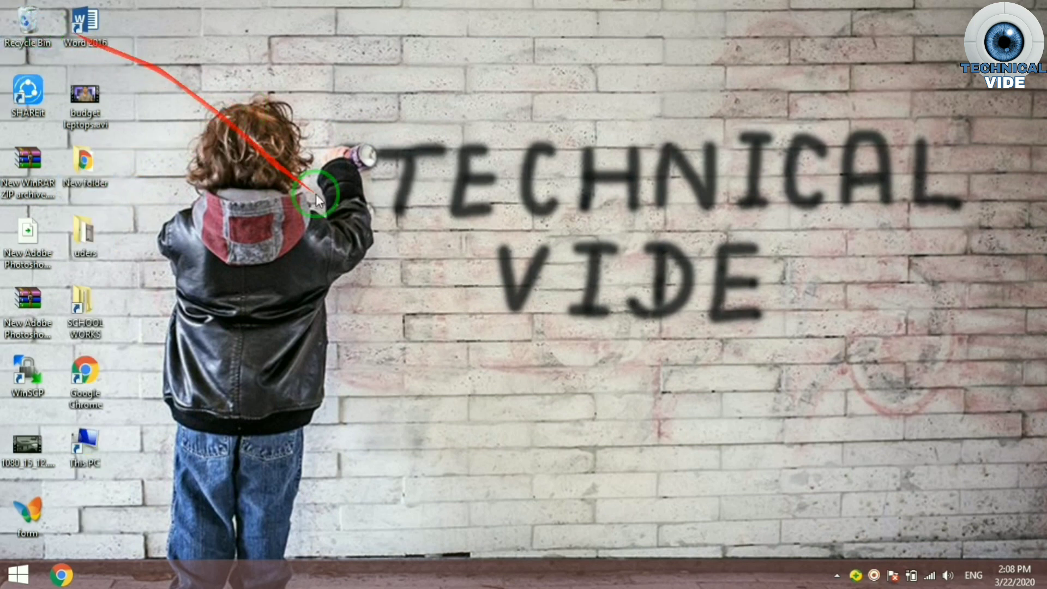
pyautogui.rightClick(348, 102)
pyautogui.moveTo(410, 136)
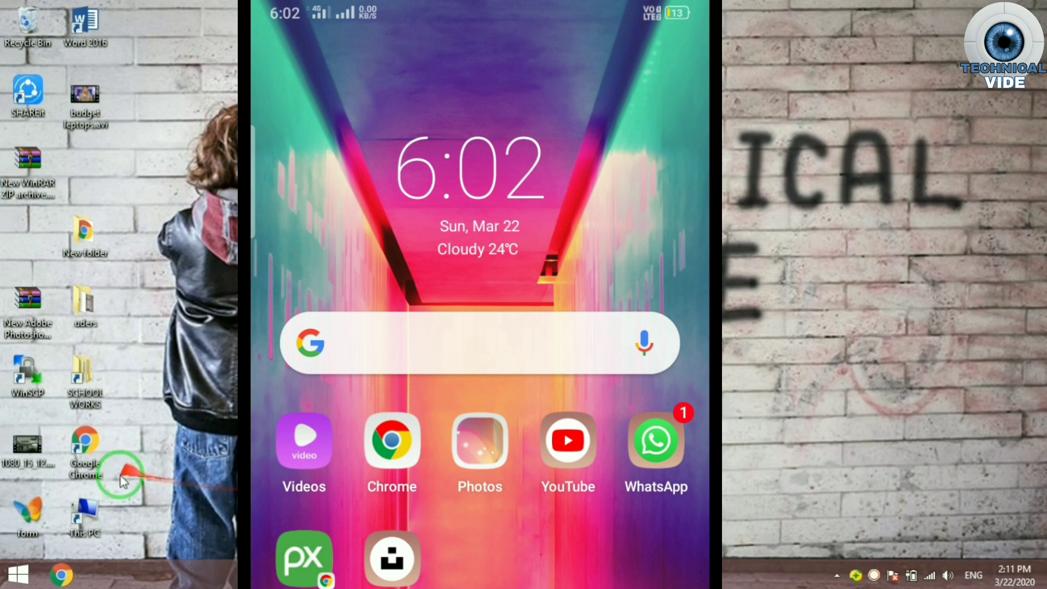
# - Open This PC, look into the Documents folder, go back, and close the window
pyautogui.doubleClick(86, 507)
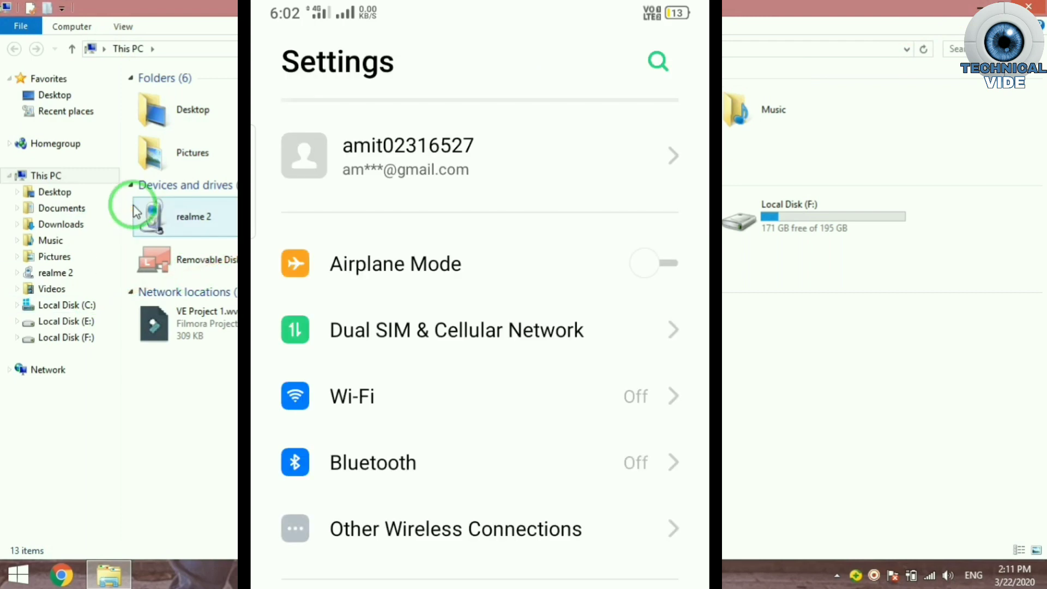
pyautogui.click(61, 212)
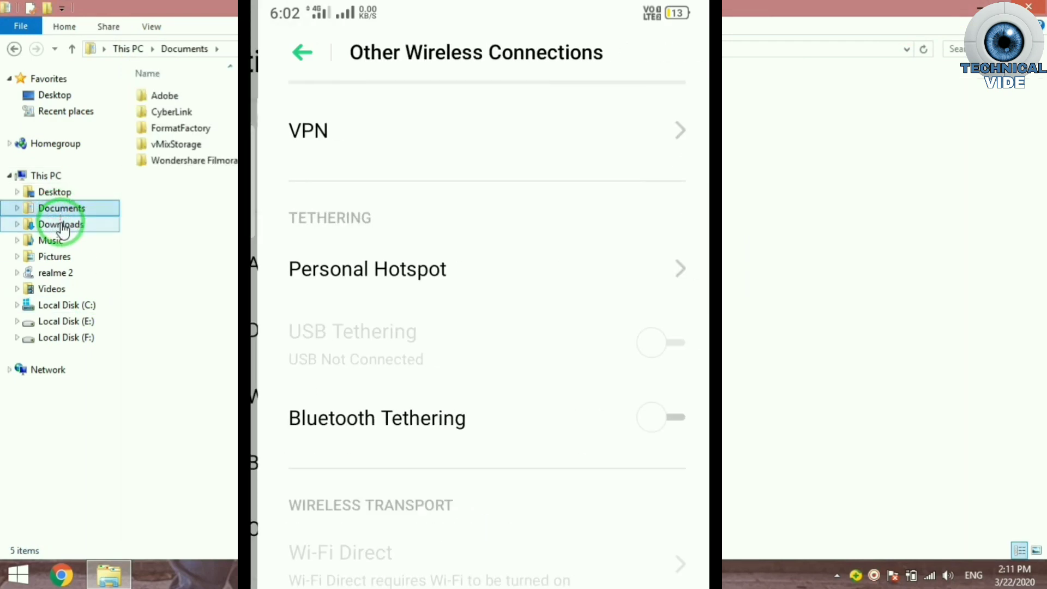
pyautogui.click(15, 50)
pyautogui.click(1042, 7)
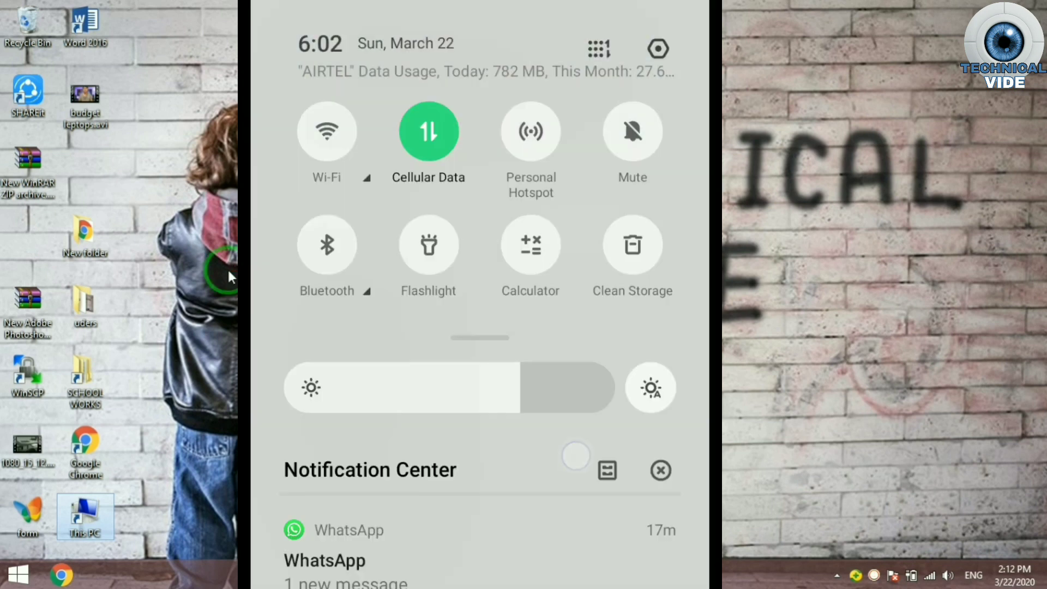
pyautogui.click(6, 318)
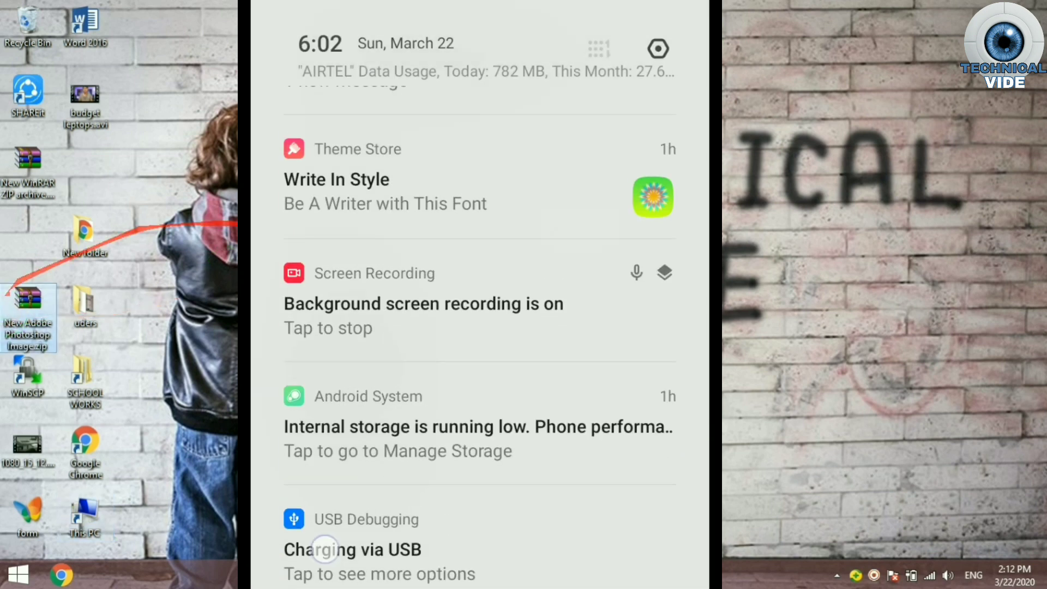